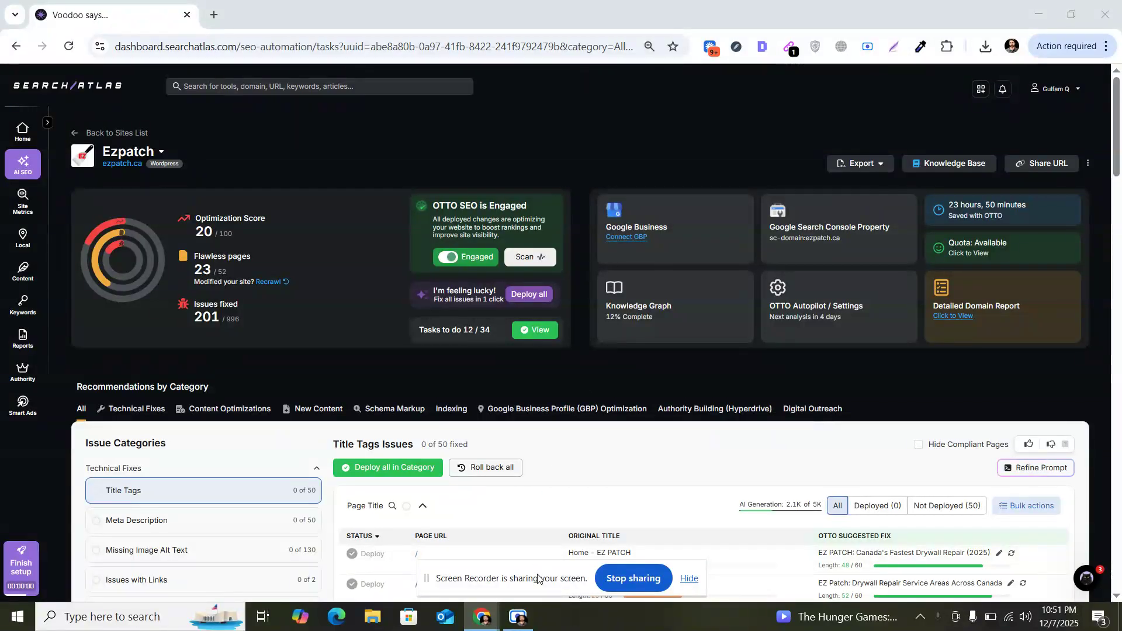
left_click_drag(538, 579, 764, 11)
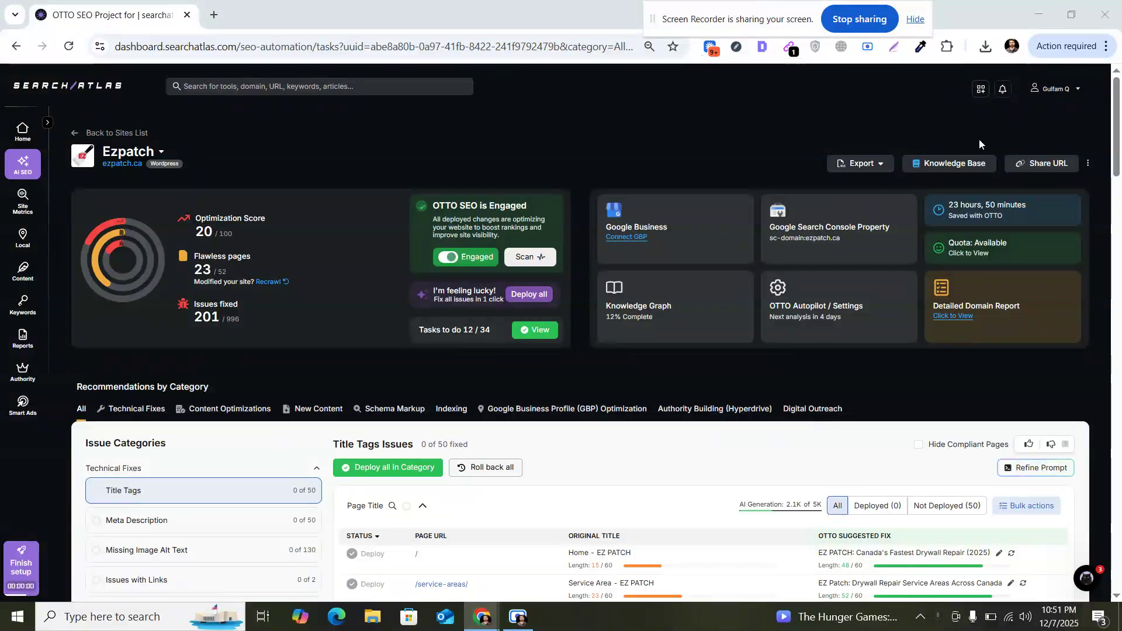
left_click(1120, 107)
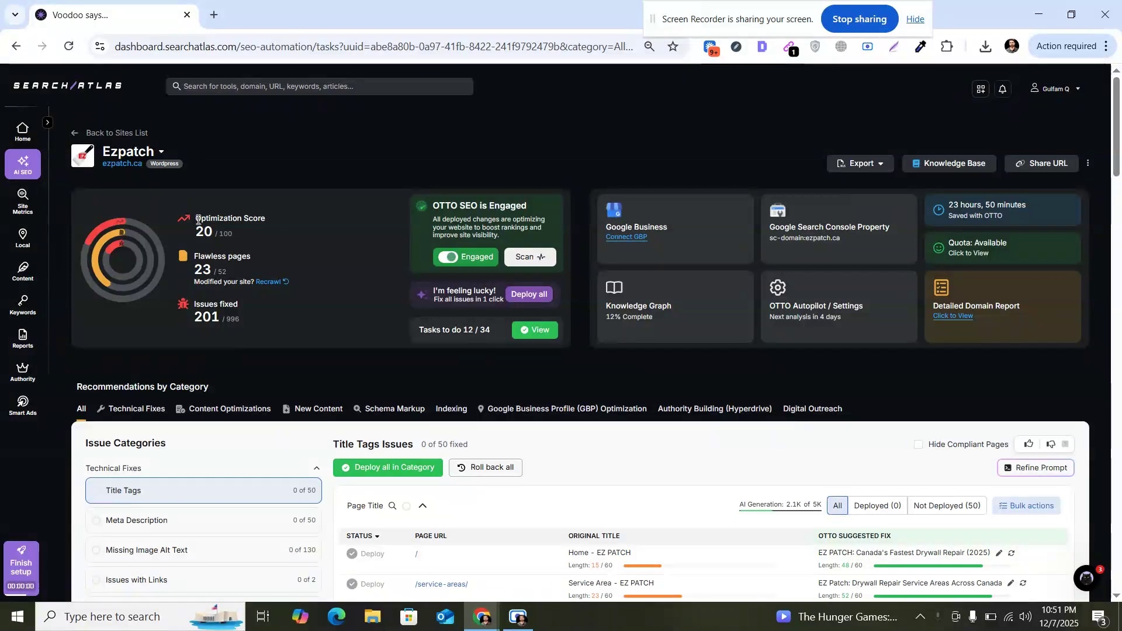
mouse_move(196, 220)
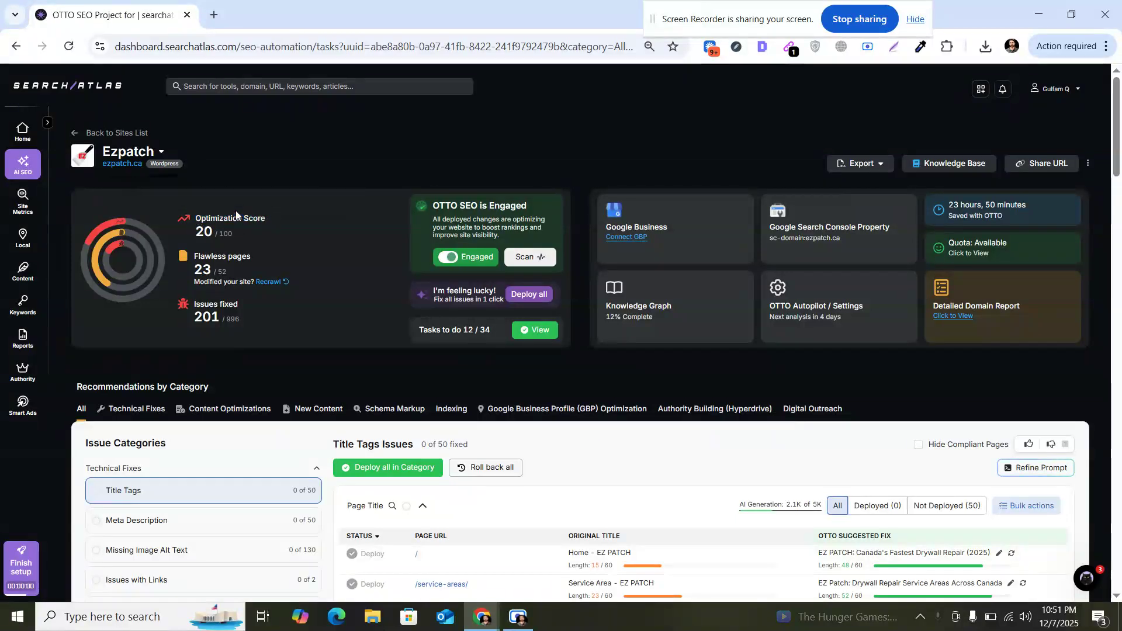
mouse_move(198, 256)
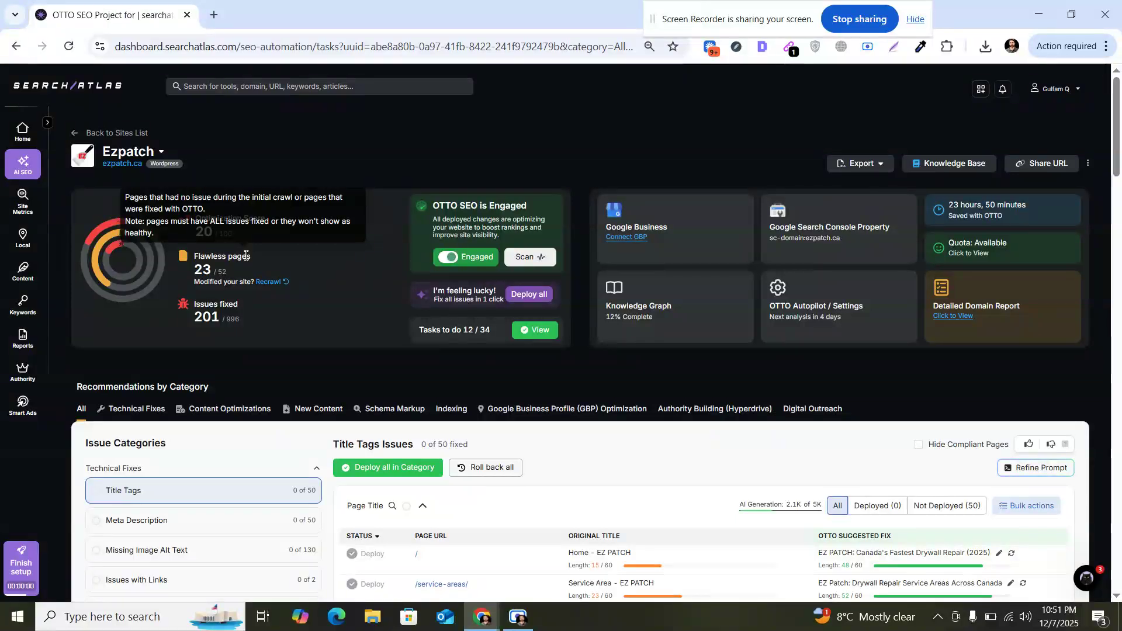
Step: Examine the Optimization Score, Issues fixed and OTTO SEO engagement panels on the project dashboard
triple_click(228, 304)
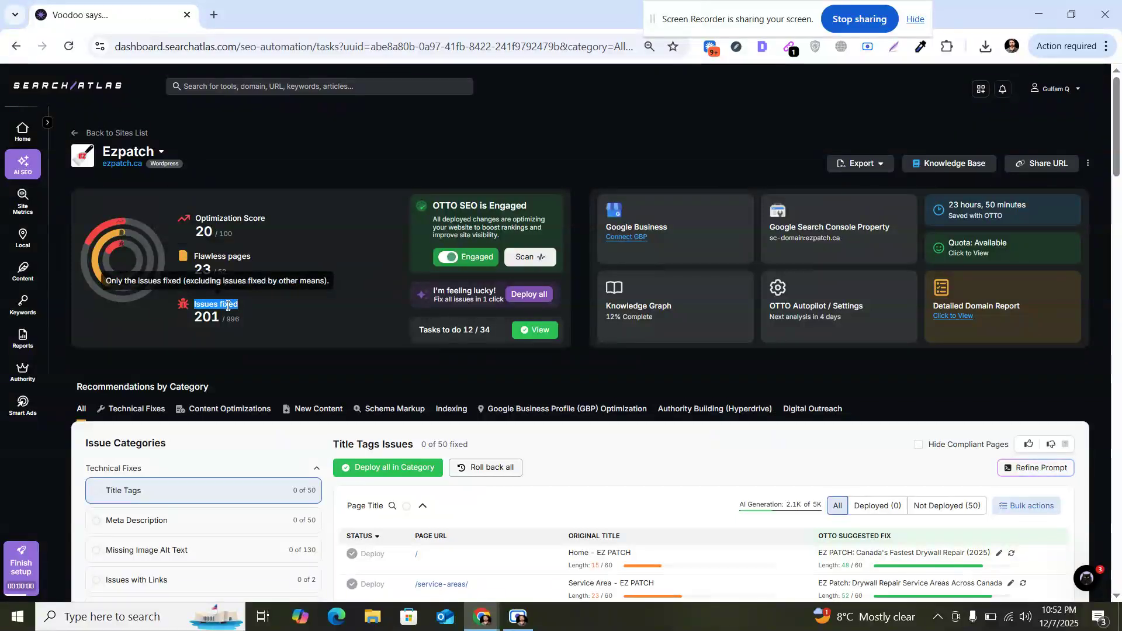
left_click(228, 304)
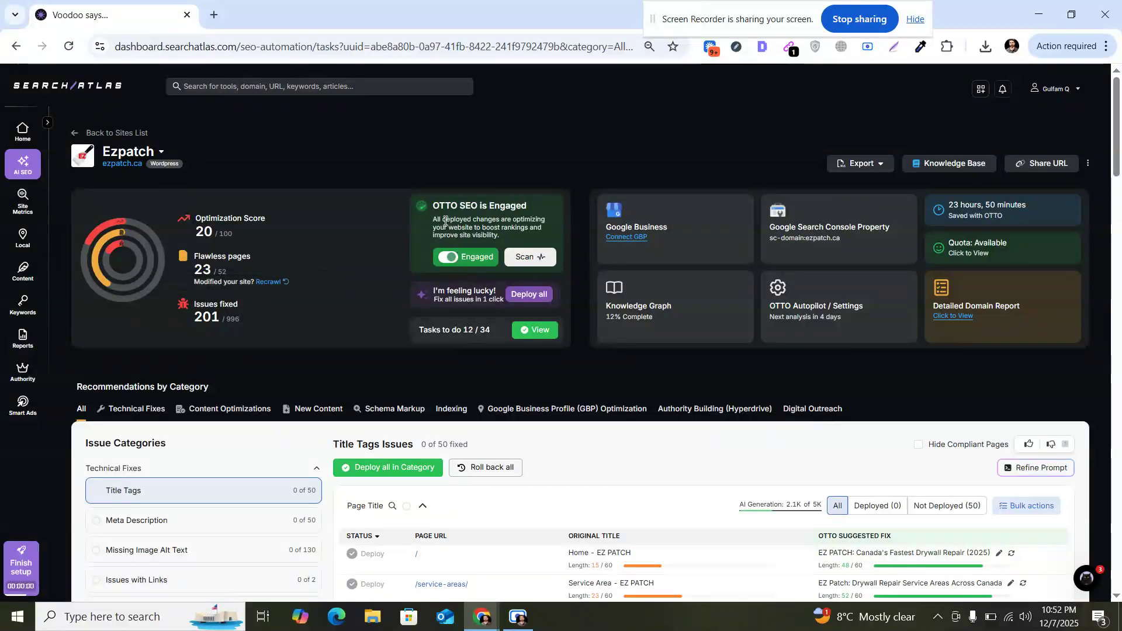
left_click_drag(435, 202, 528, 205)
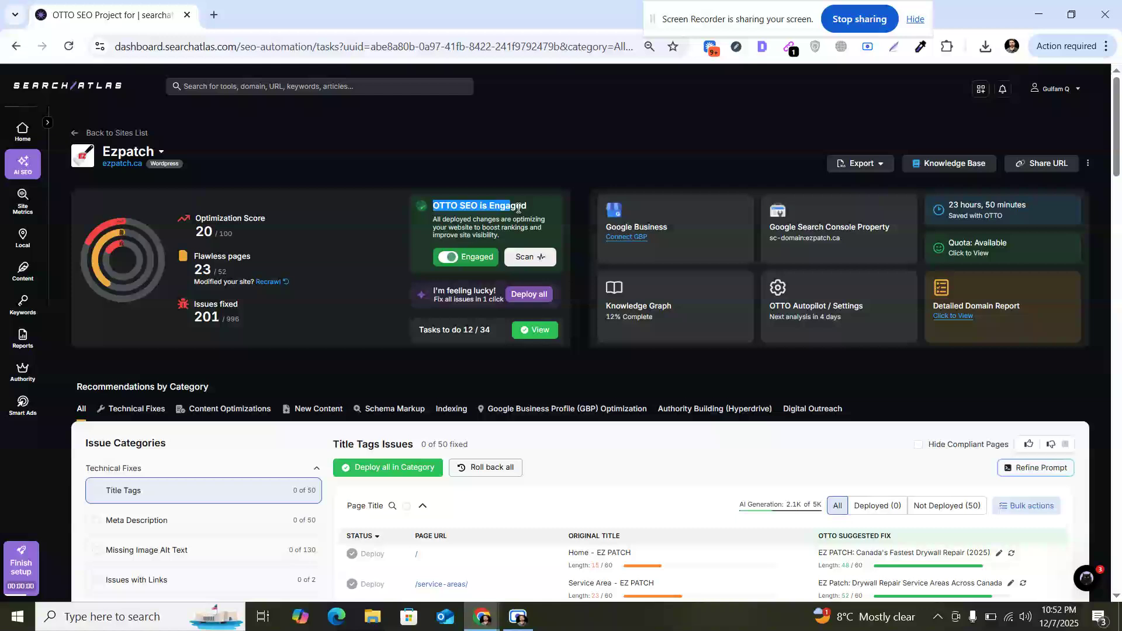
Step: Disengage OTTO SEO with confirmation, then switch it back to engaged
left_click(443, 260)
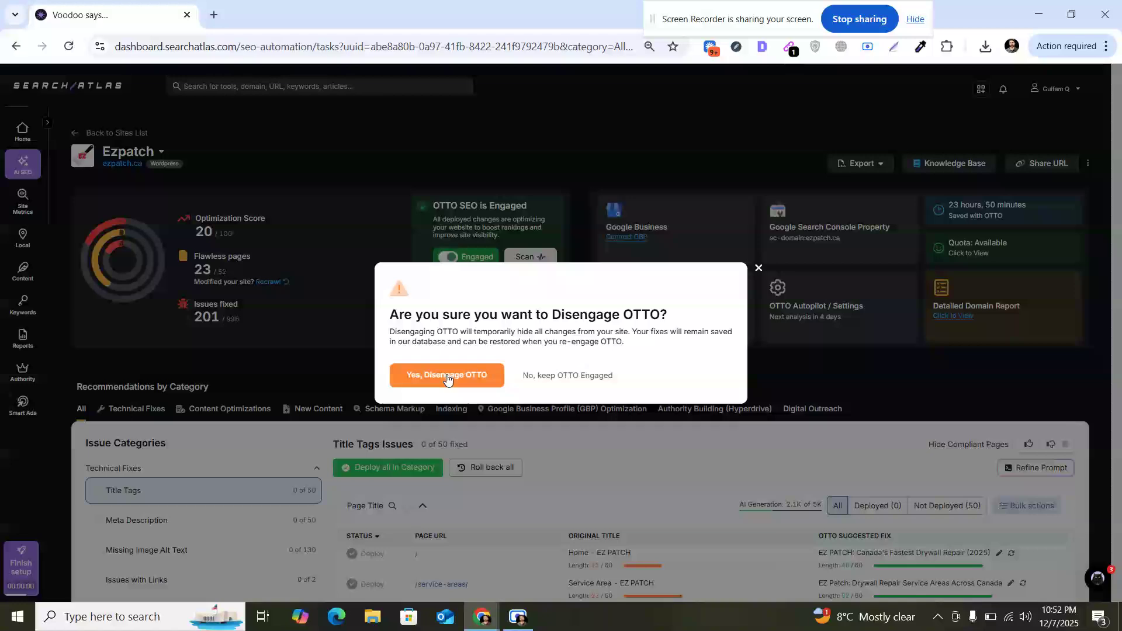
left_click(446, 374)
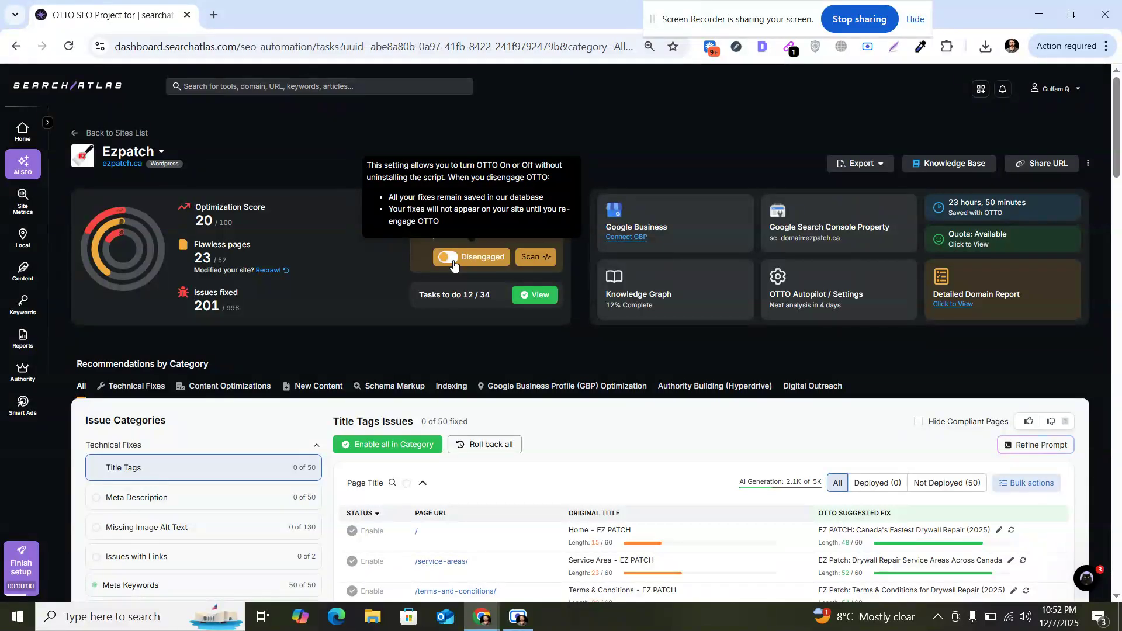
left_click(462, 258)
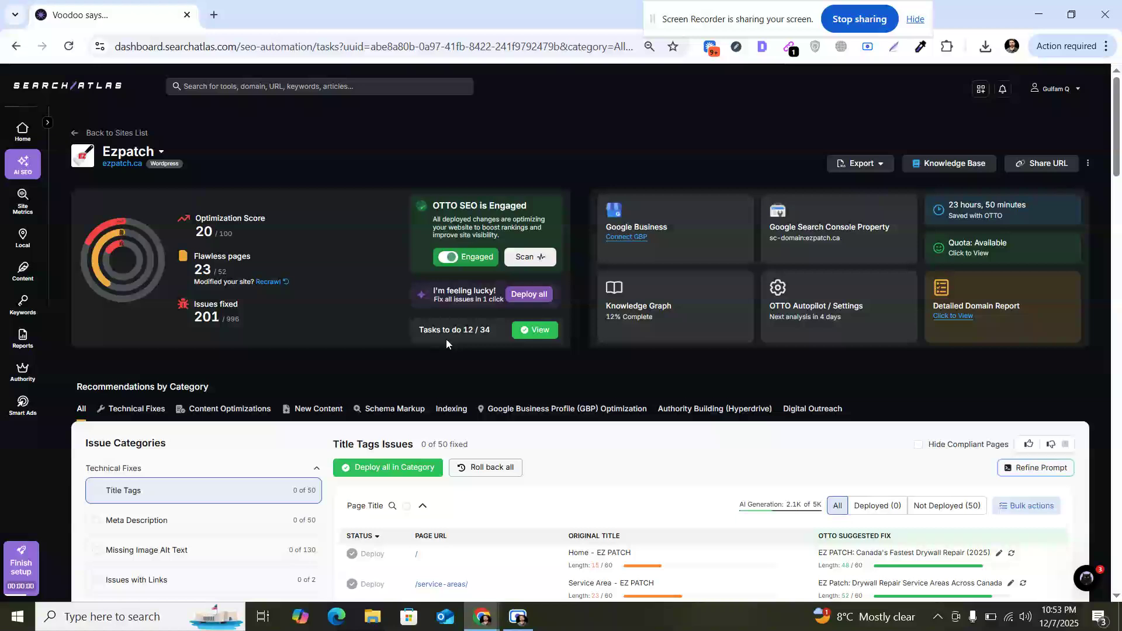
Step: Open the weekly task list and return to the project dashboard
left_click(525, 331)
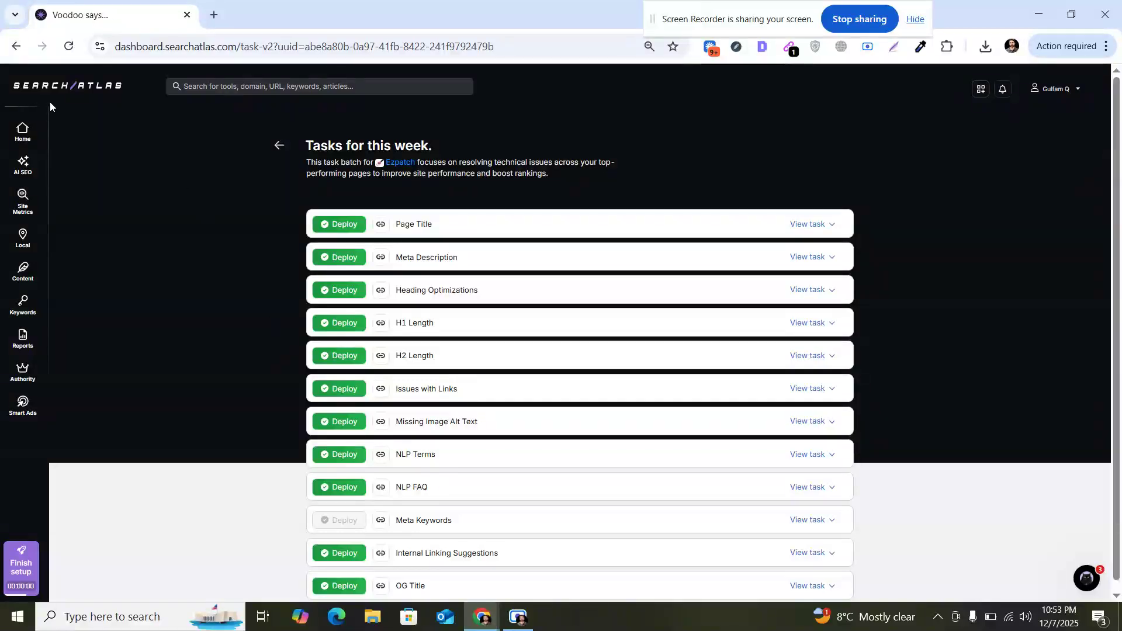
left_click(13, 37)
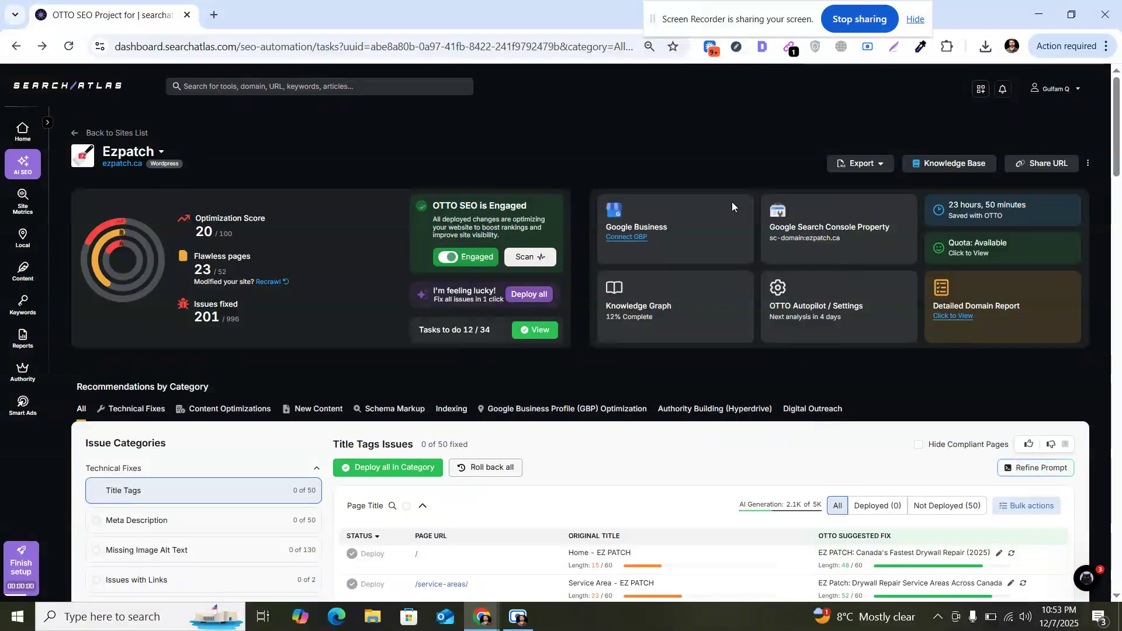
Step: Open the Google Search Console property settings and cancel without changes
left_click(810, 232)
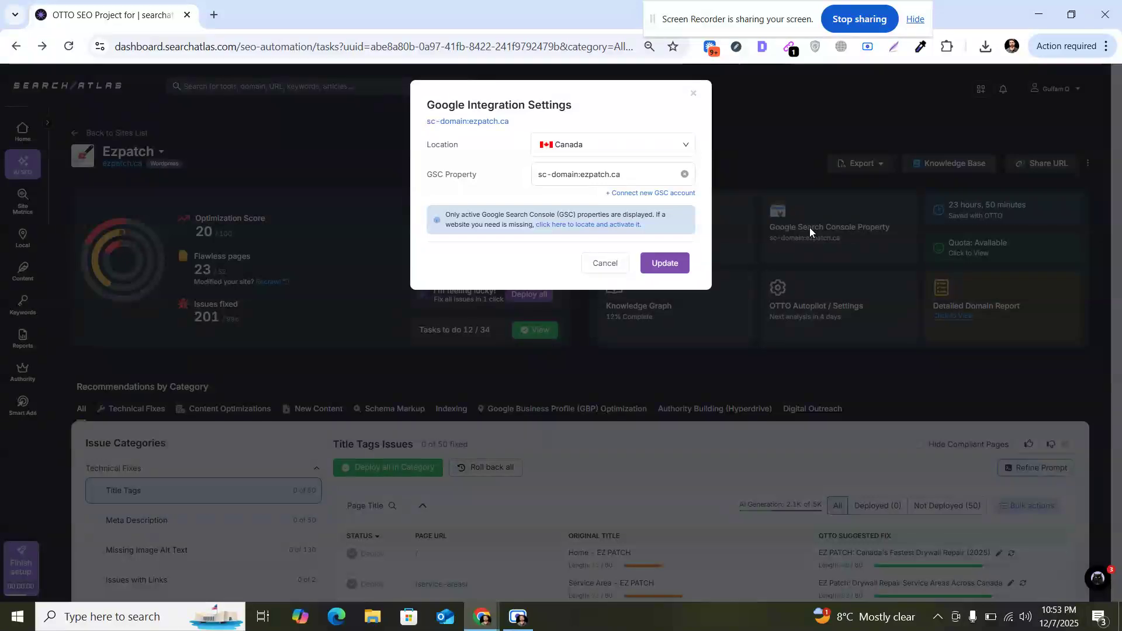
left_click(615, 264)
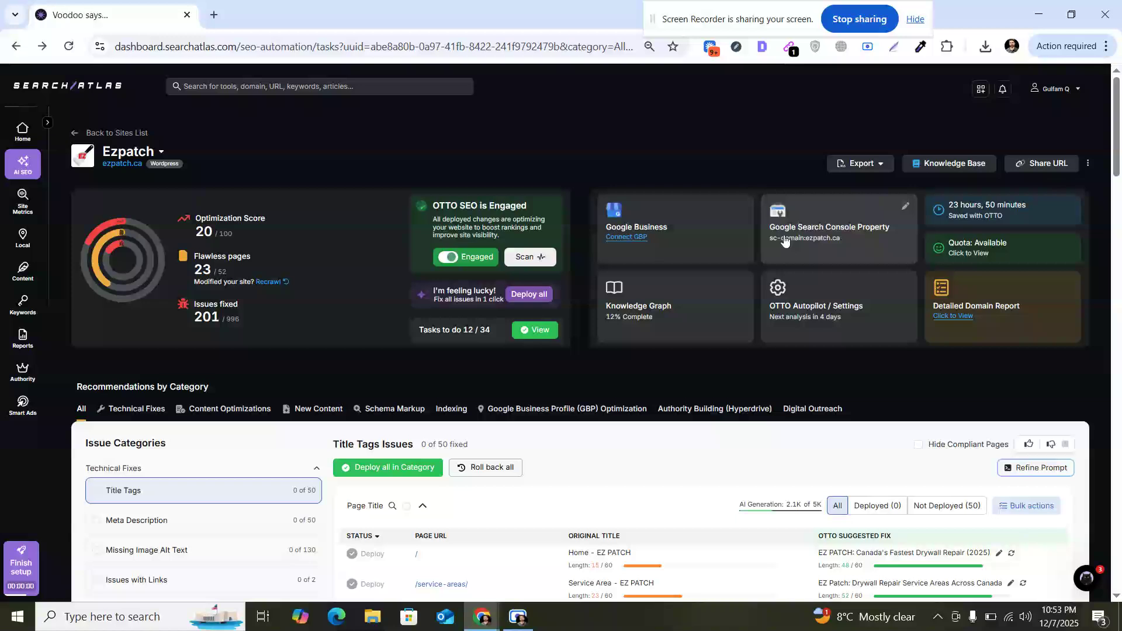
Step: Open the Knowledge Graph dialog and scroll through its Business Info fields
left_click(658, 305)
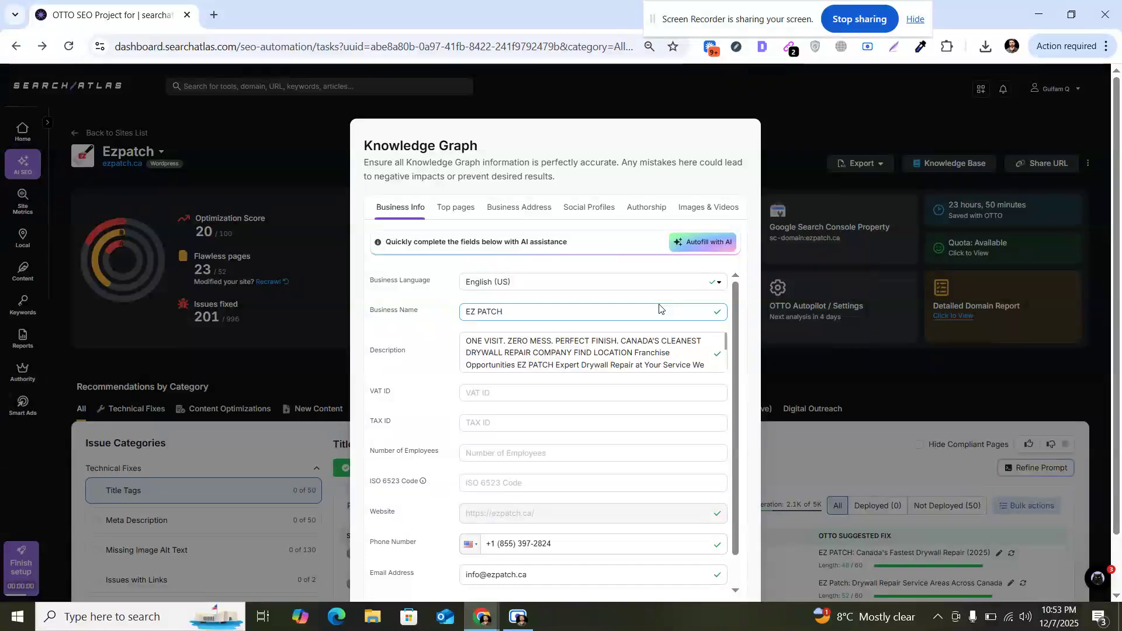
triple_click(431, 148)
left_click(744, 313)
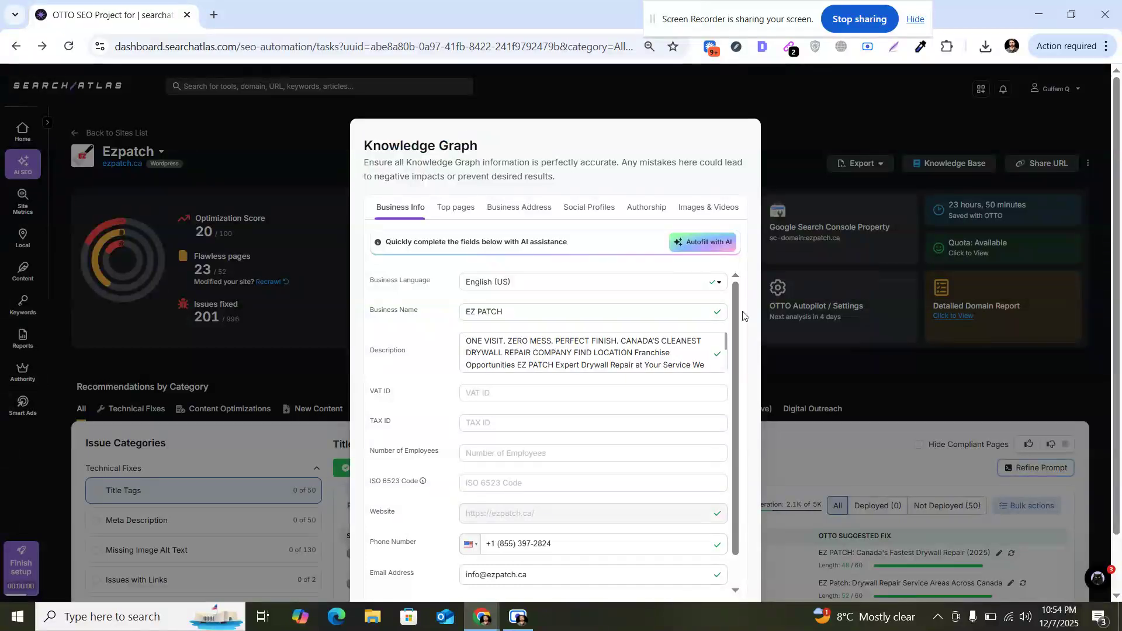
left_click_drag(737, 308, 735, 277)
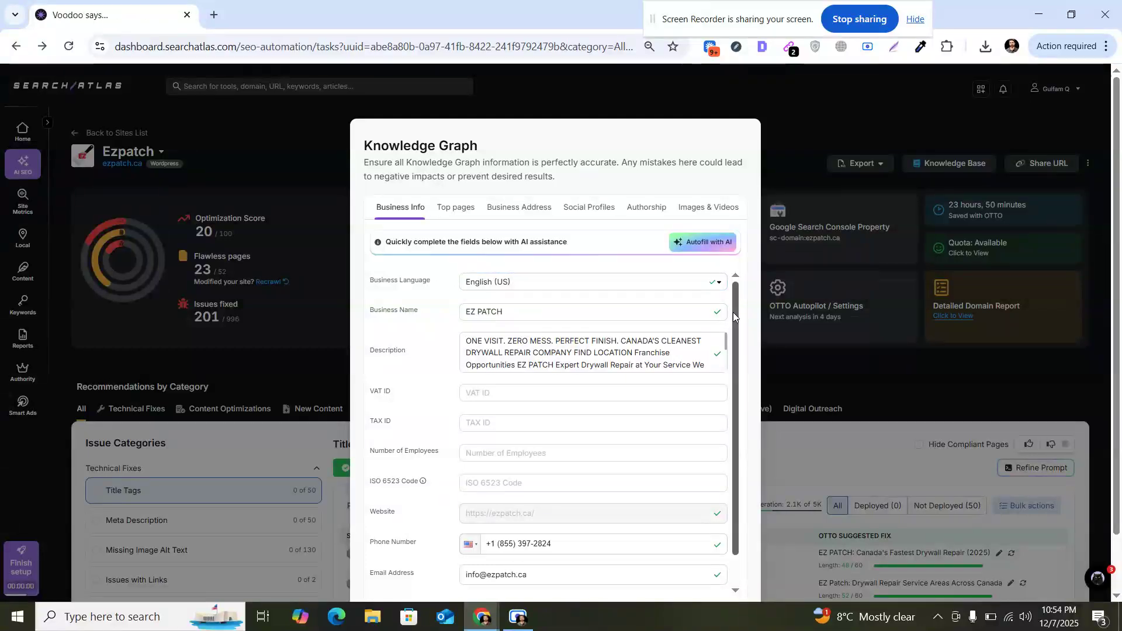
scroll(737, 315, "down", 1)
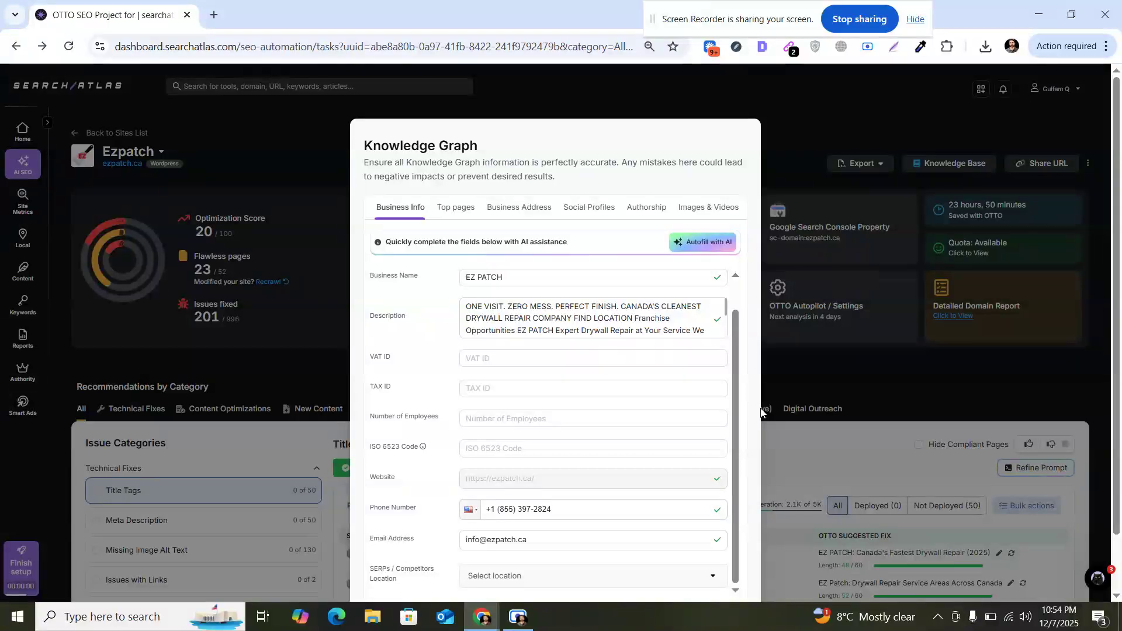
Step: Review the Top pages, Business Address, Social Profiles, Authorship and Images & Videos tabs, then cancel the dialog
left_click(465, 215)
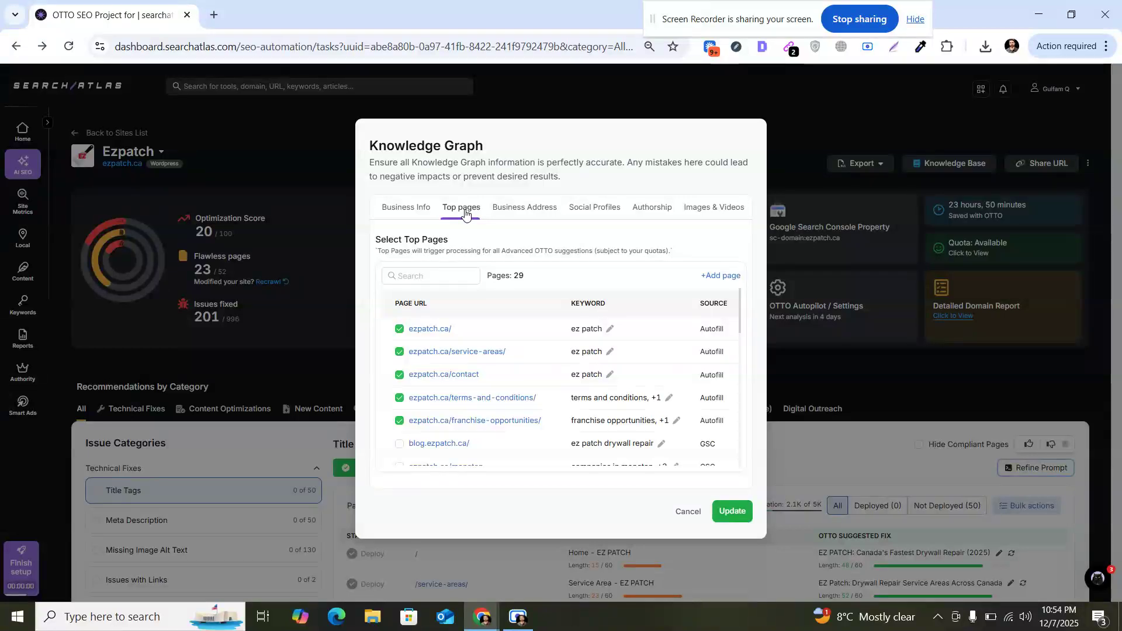
left_click(526, 210)
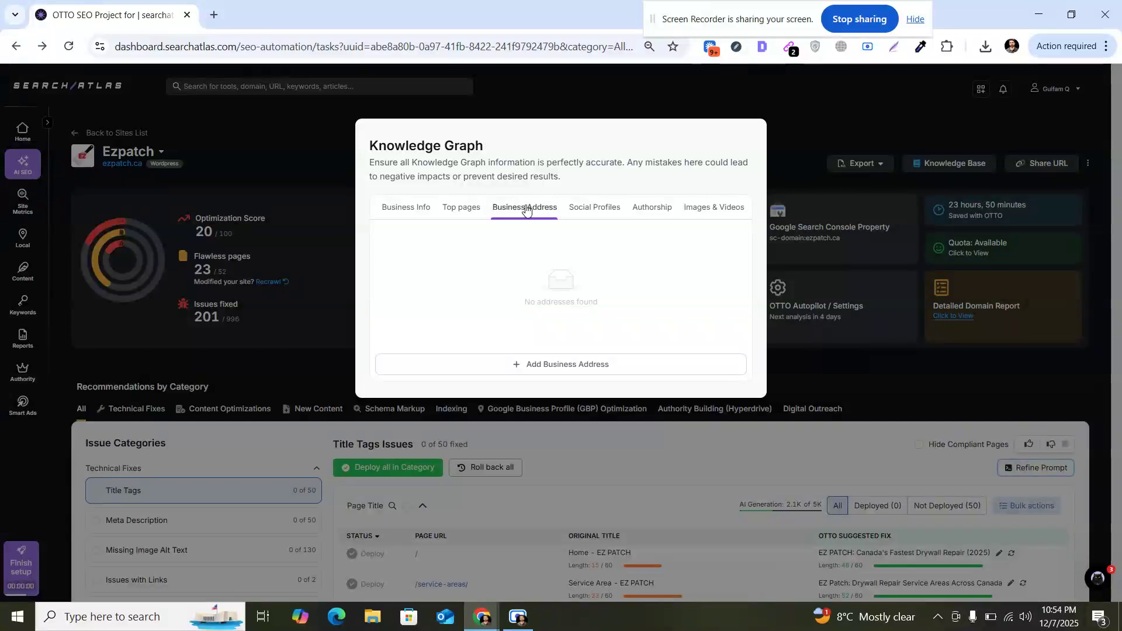
left_click(585, 211)
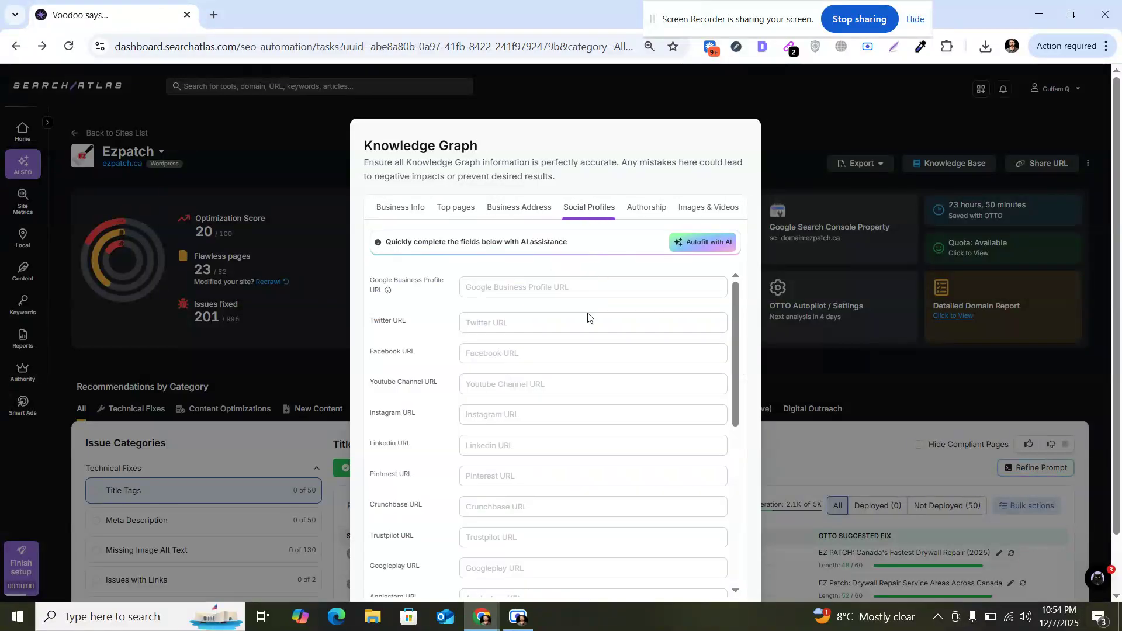
left_click(650, 219)
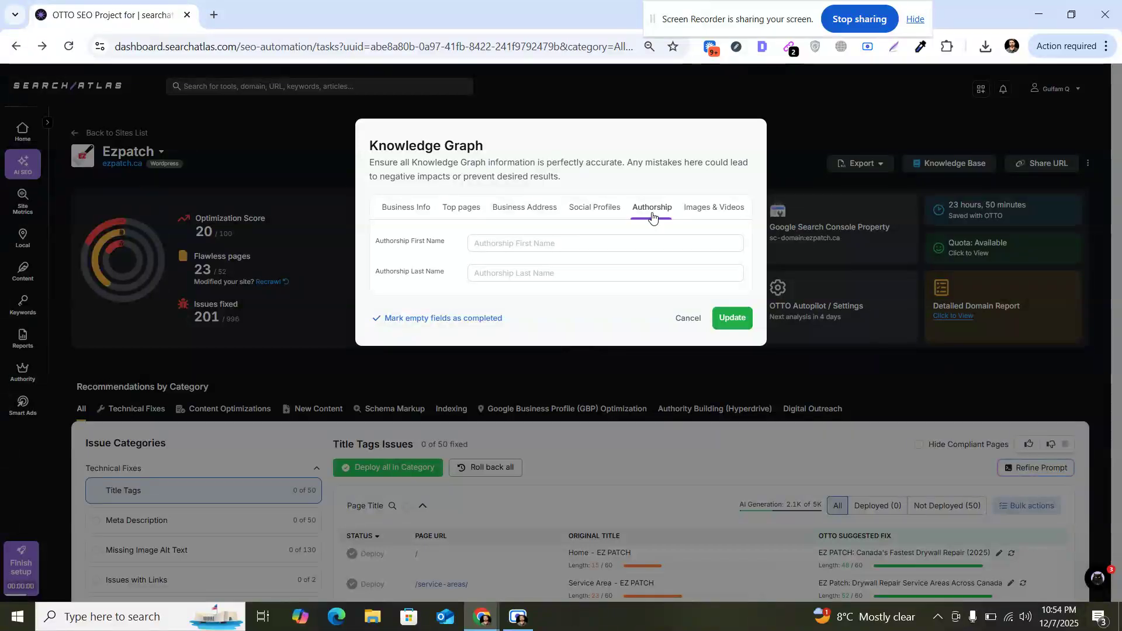
left_click(714, 214)
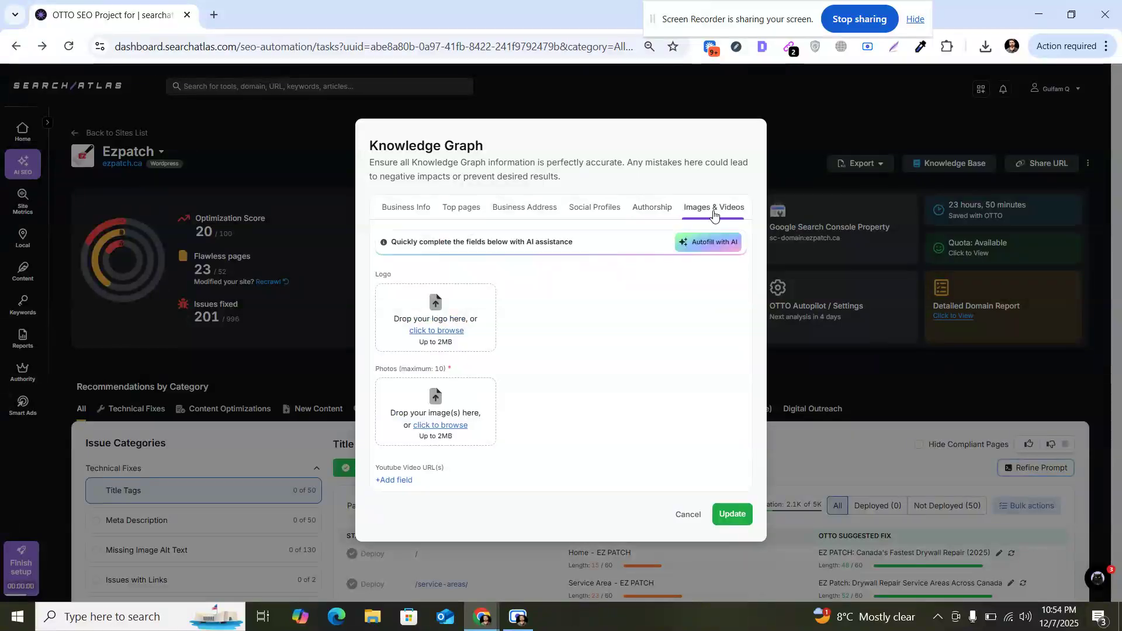
left_click(689, 516)
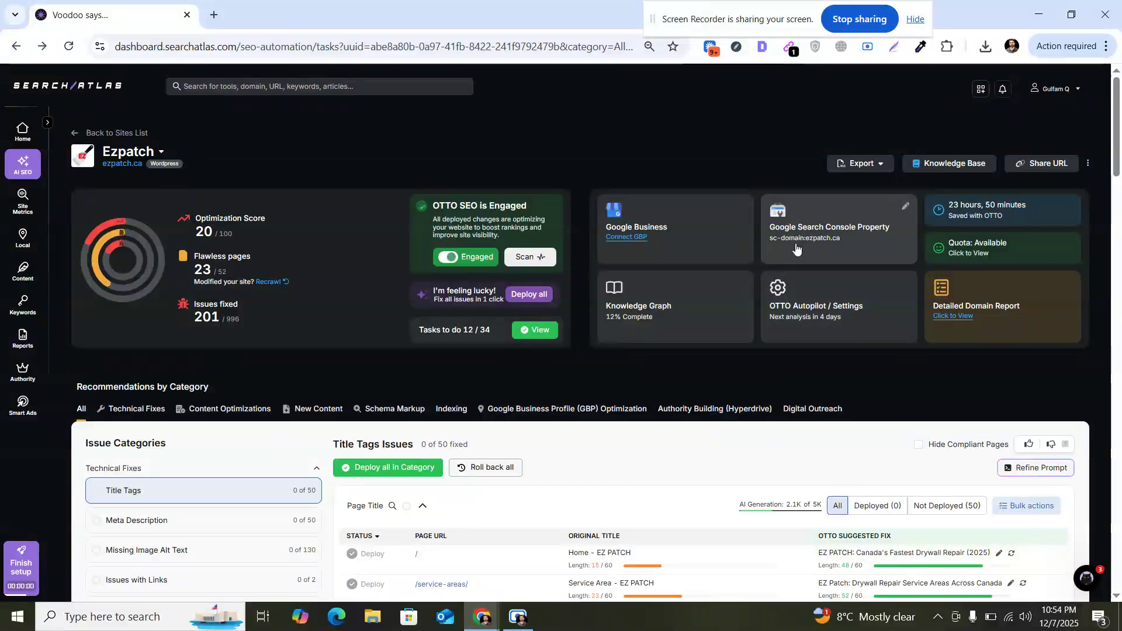
Step: Open the OTTO Autopilot settings and browse the crawl User Agent options without choosing one
left_click(804, 310)
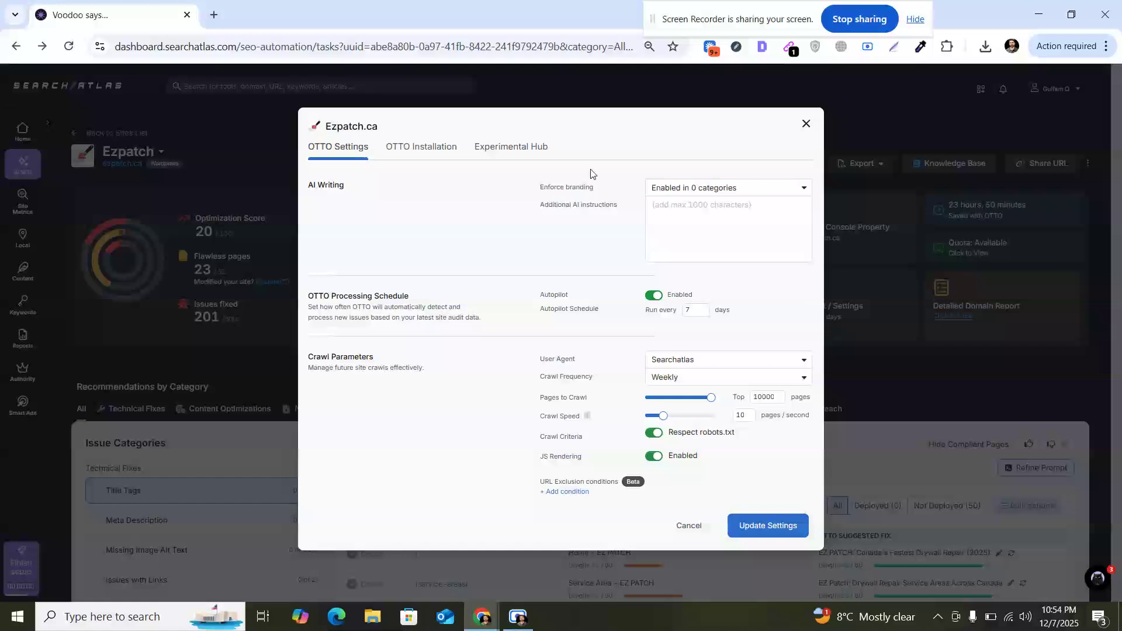
left_click(679, 214)
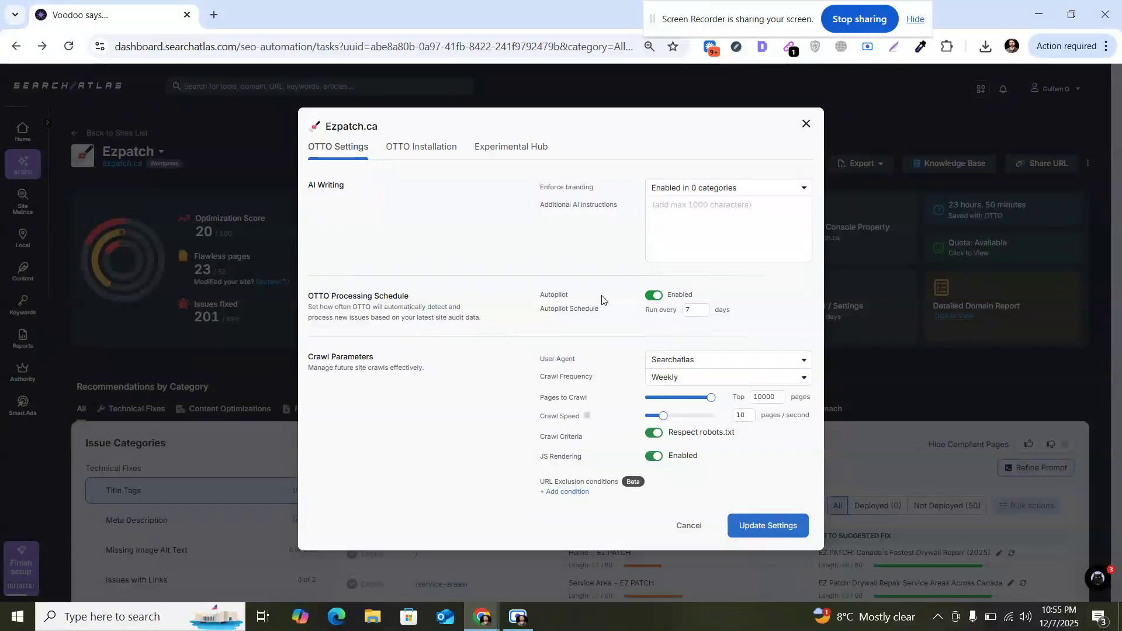
triple_click(552, 358)
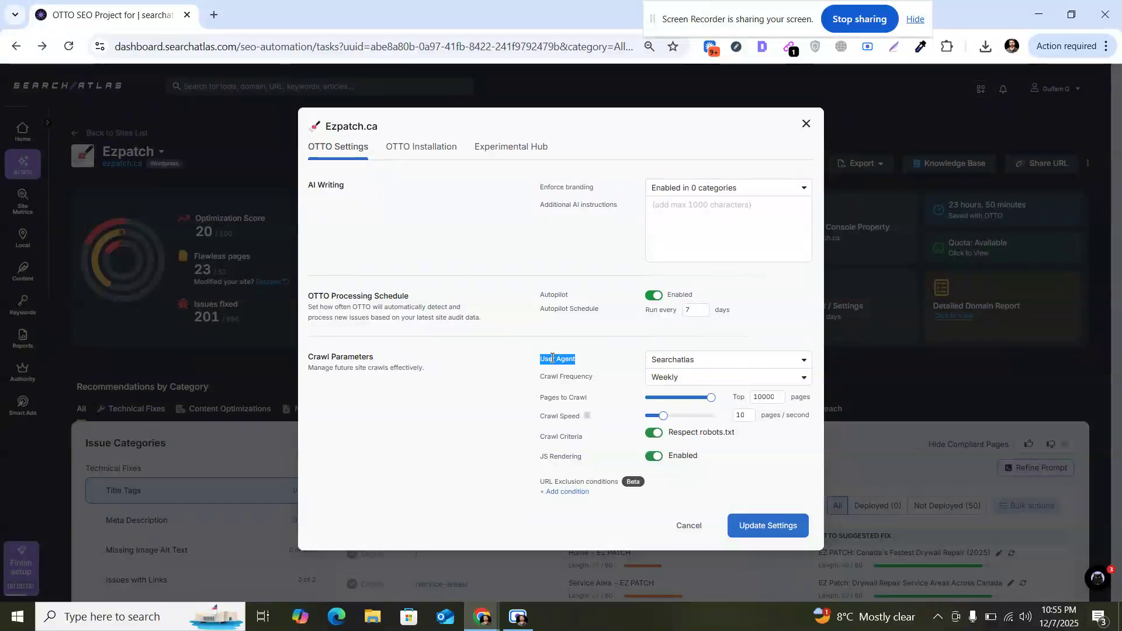
left_click(689, 367)
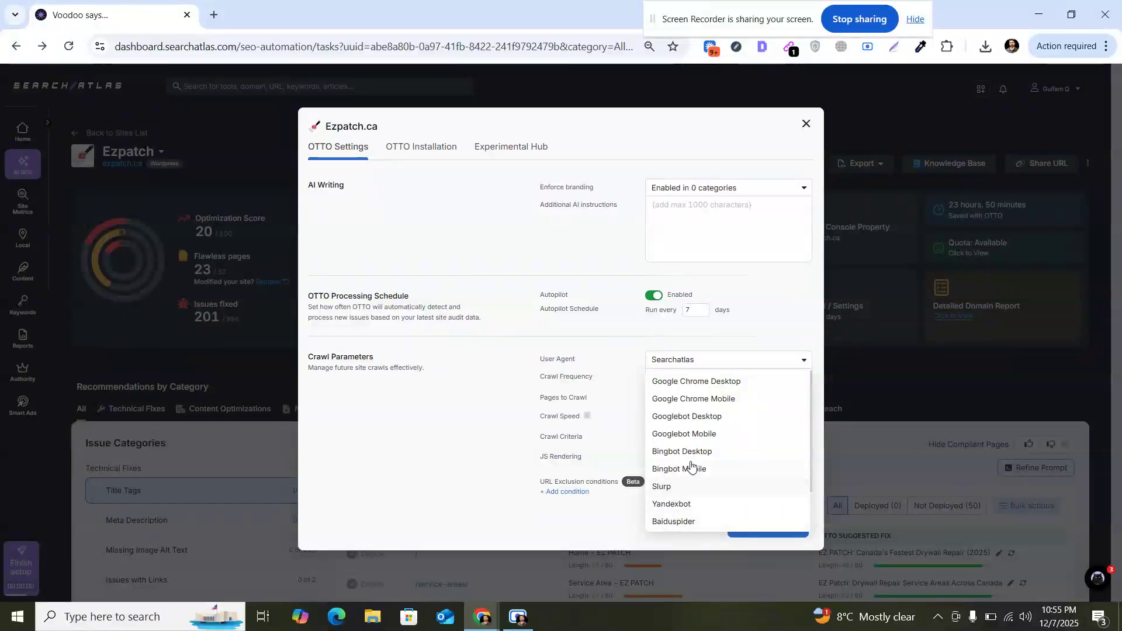
left_click(454, 419)
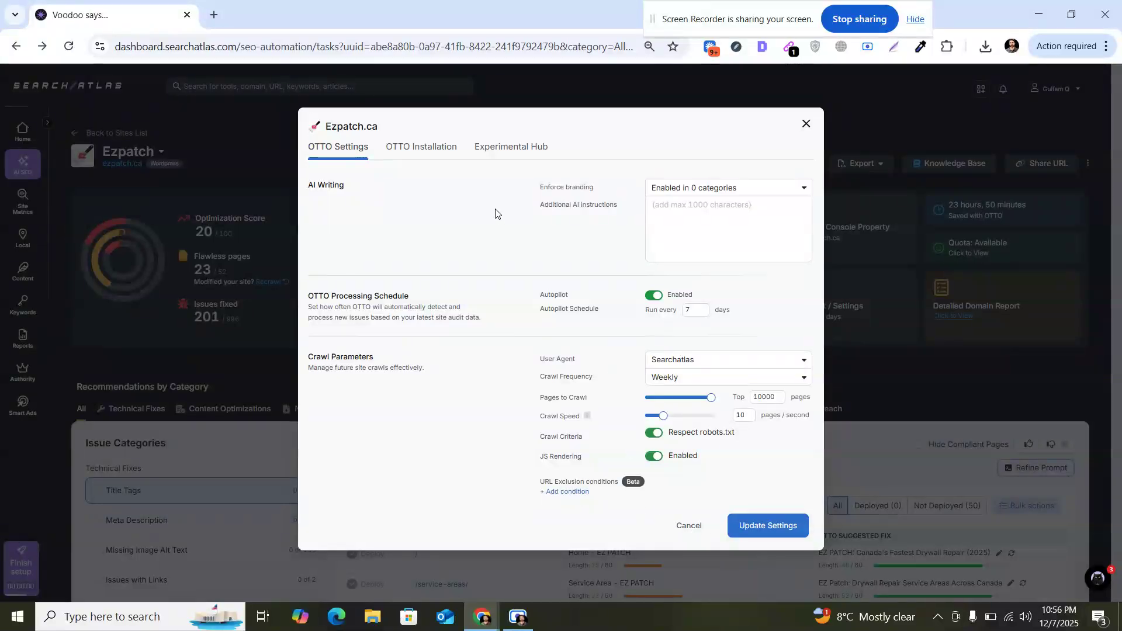
Step: View the OTTO Installation and Experimental Hub tabs, return to OTTO Settings, and close the dialog
left_click(426, 153)
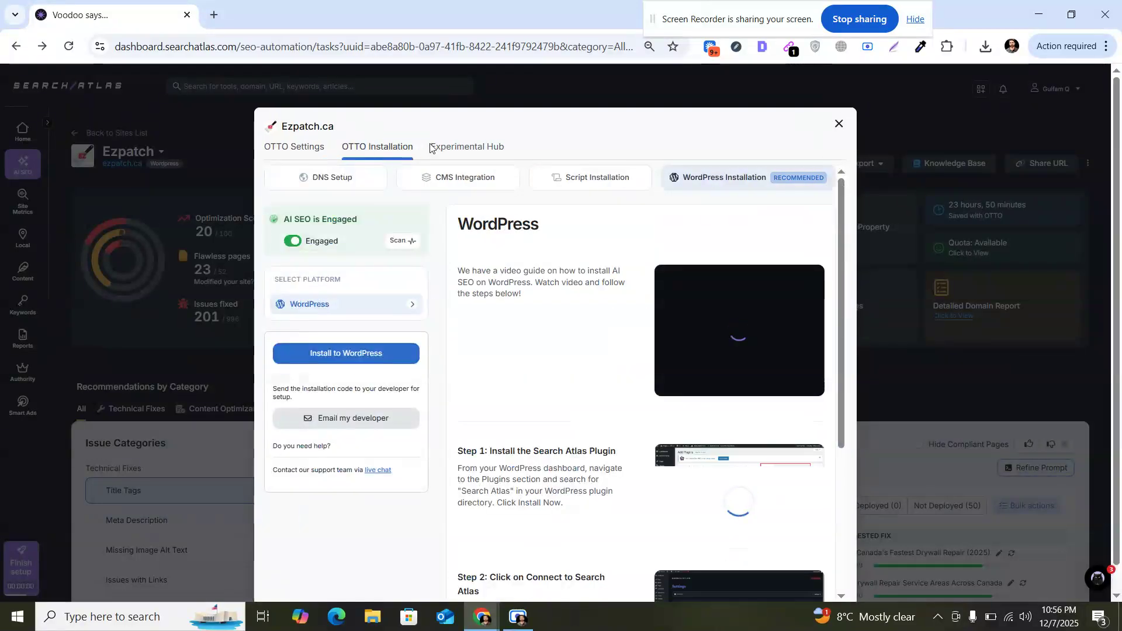
left_click(457, 149)
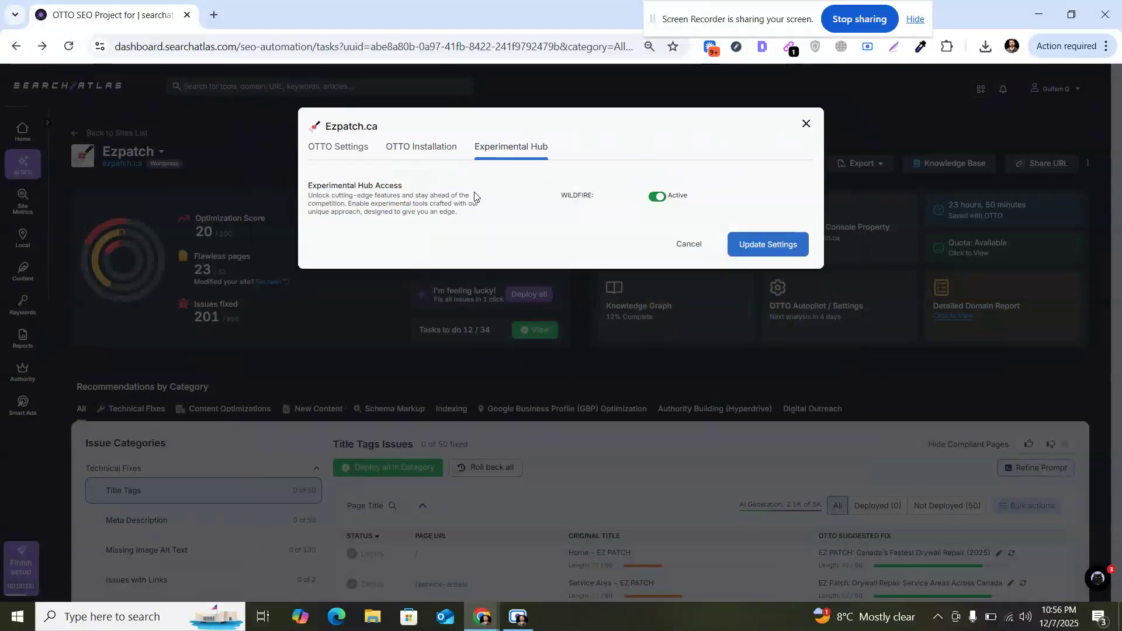
left_click(361, 149)
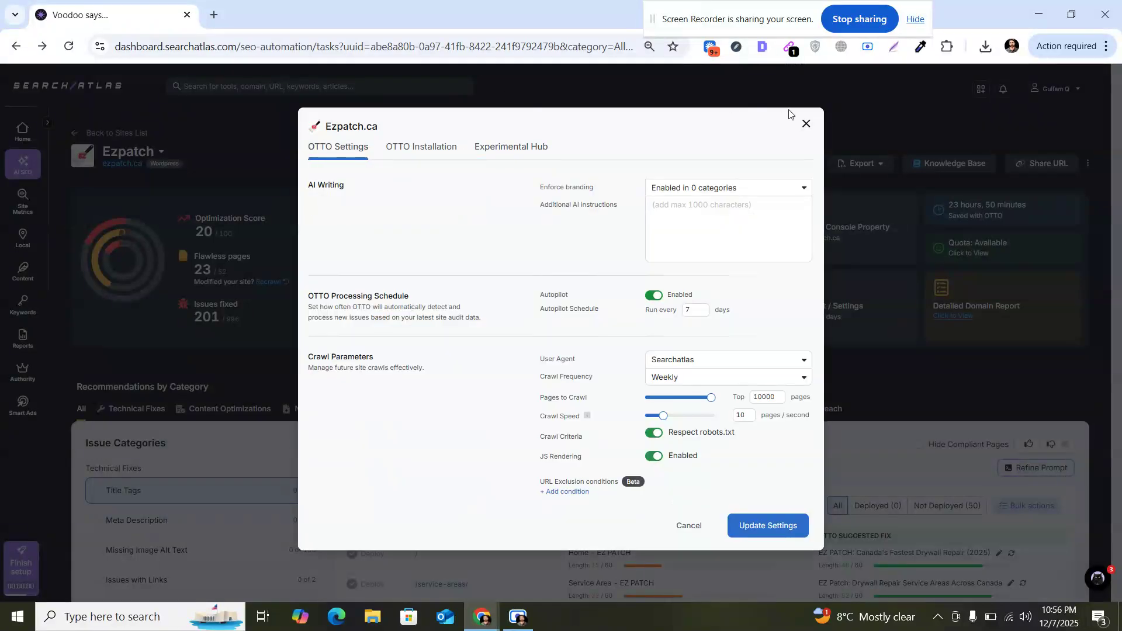
left_click(806, 125)
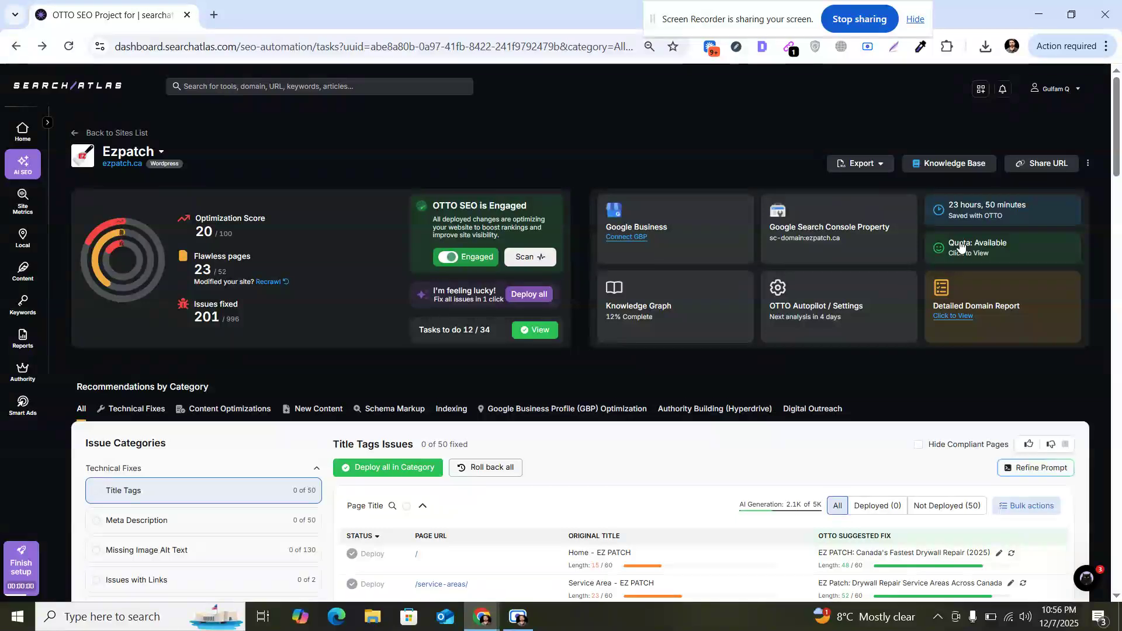
Step: Open the Detailed Domain Report in a new tab, close it, and scroll down to the issue categories
left_click(955, 321)
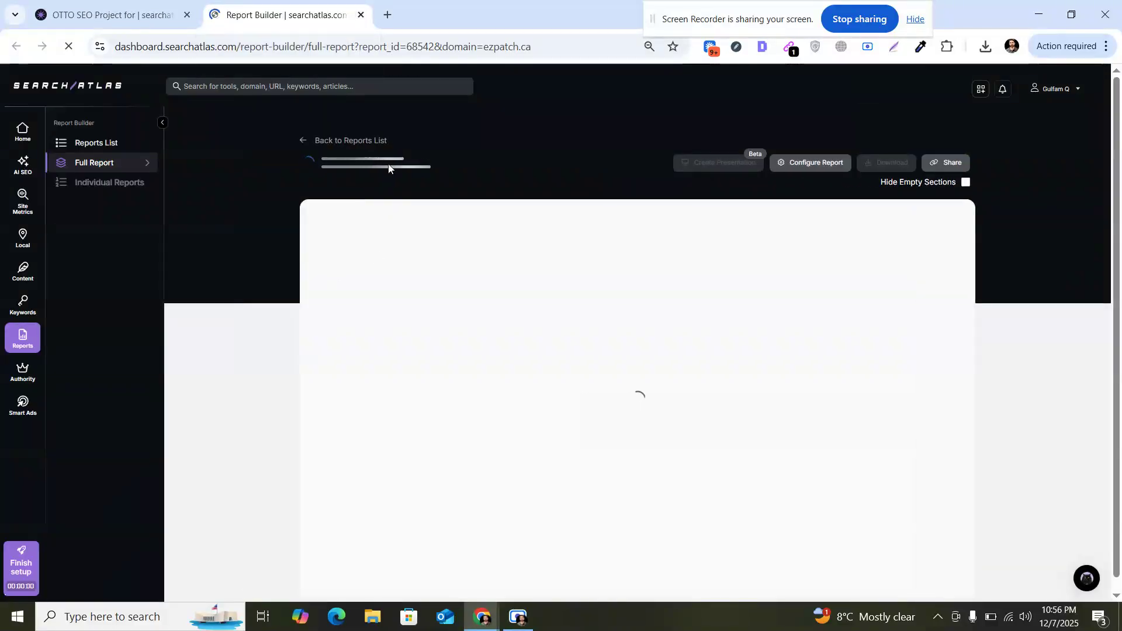
left_click(360, 15)
left_click_drag(1118, 123, 1119, 178)
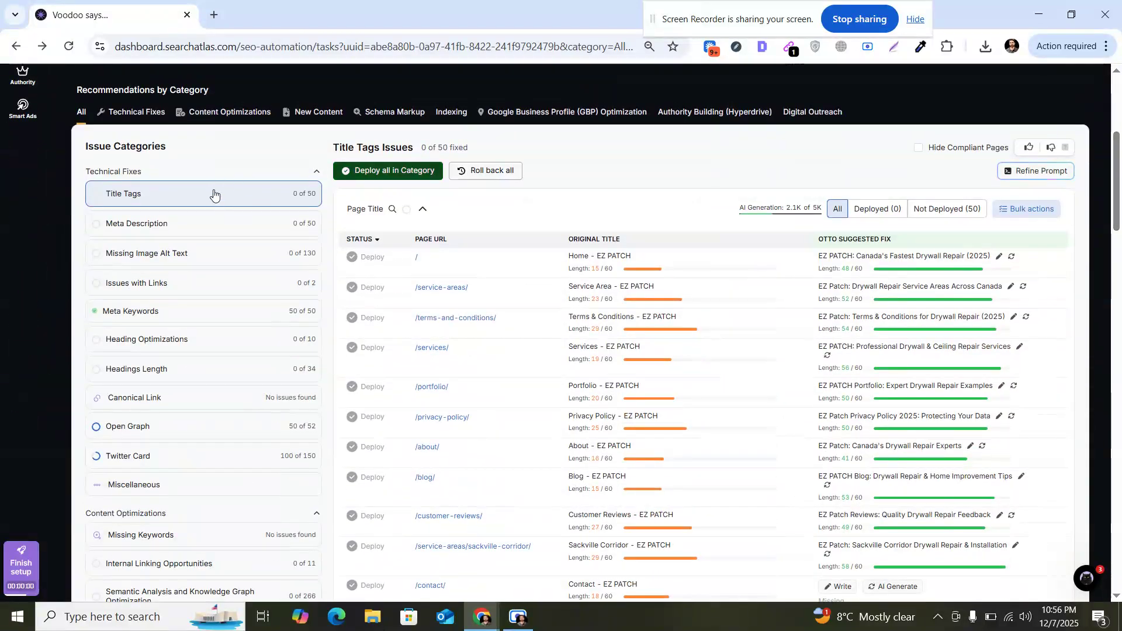
Step: Scroll back up to the recommendations and switch to the Technical Fixes category
scroll(234, 286, "up", 4)
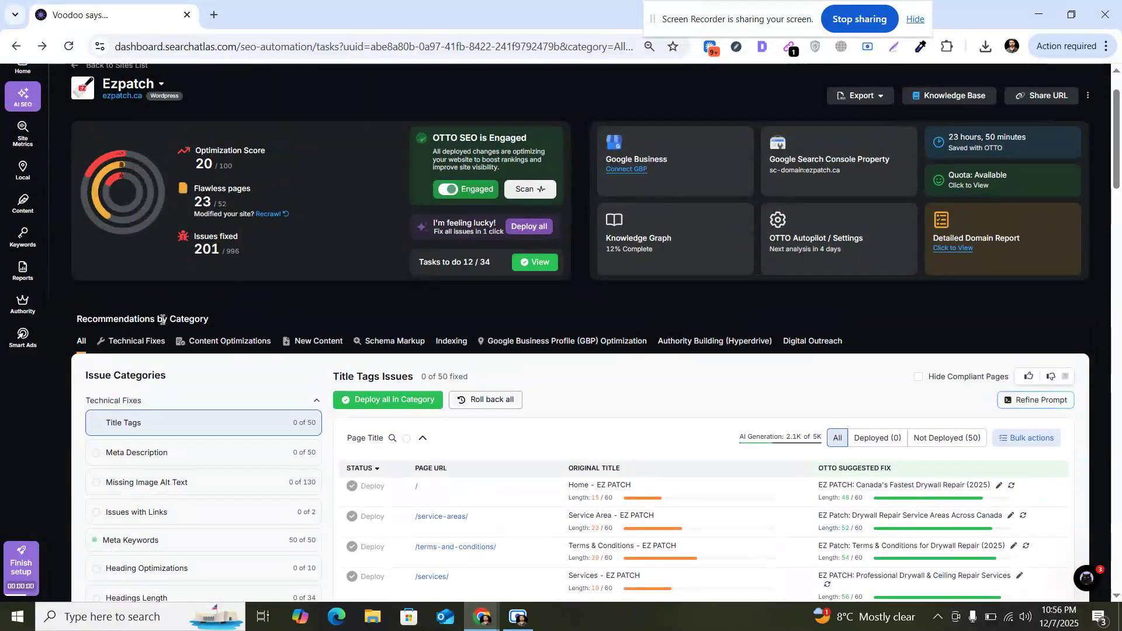
double_click(162, 319)
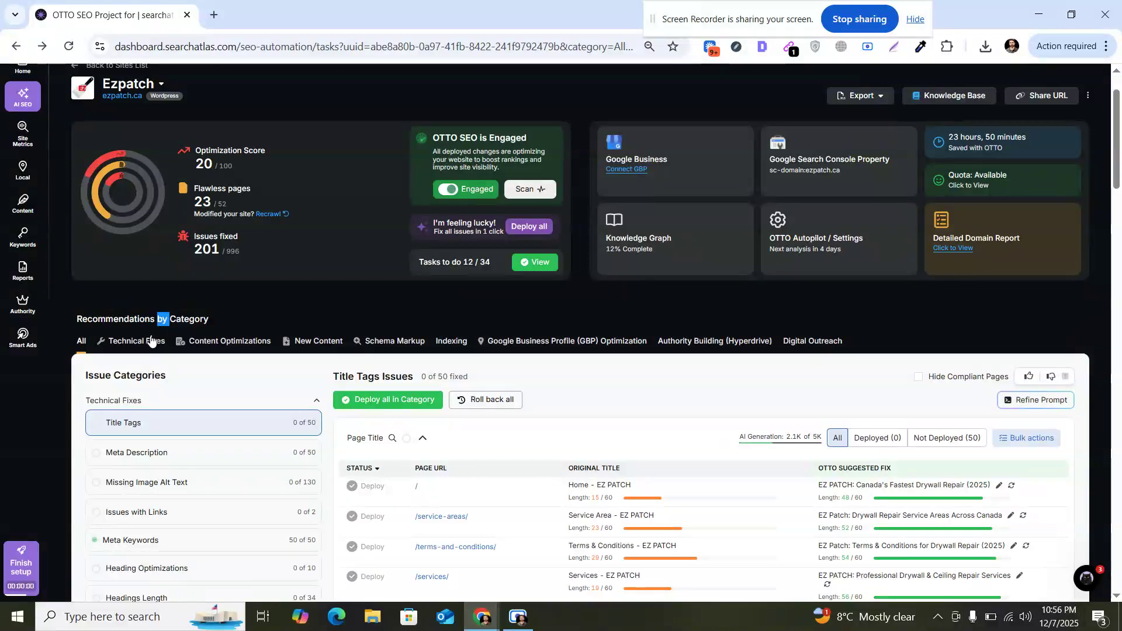
left_click(151, 341)
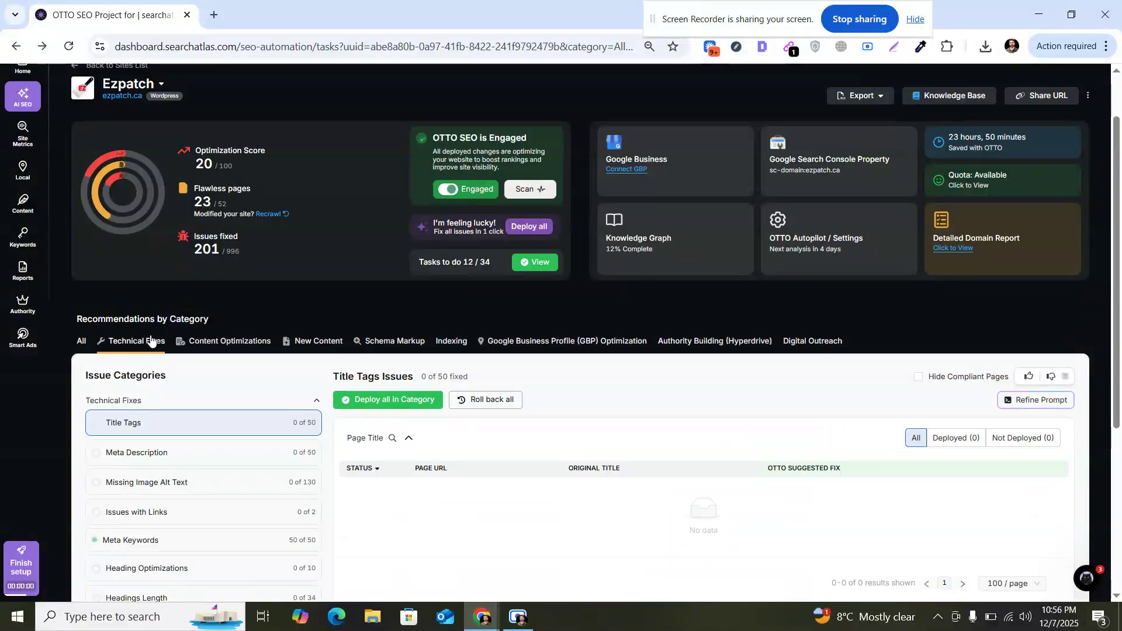
left_click_drag(1118, 123, 1121, 158)
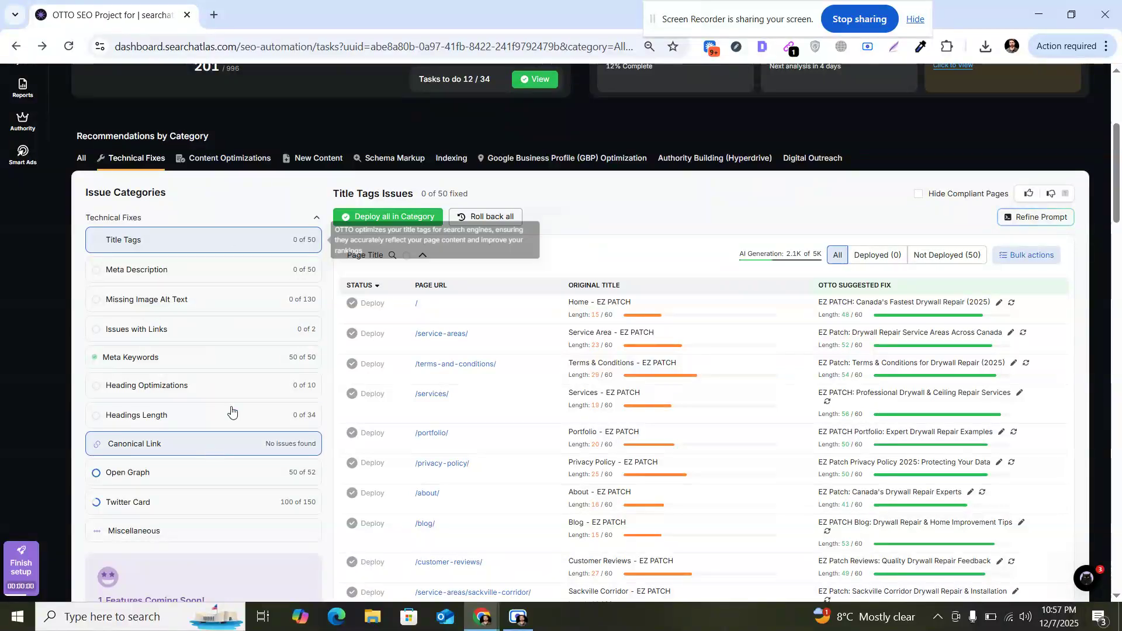
Step: Browse the Content Optimizations, New Content and Schema Markup recommendation categories
left_click(260, 163)
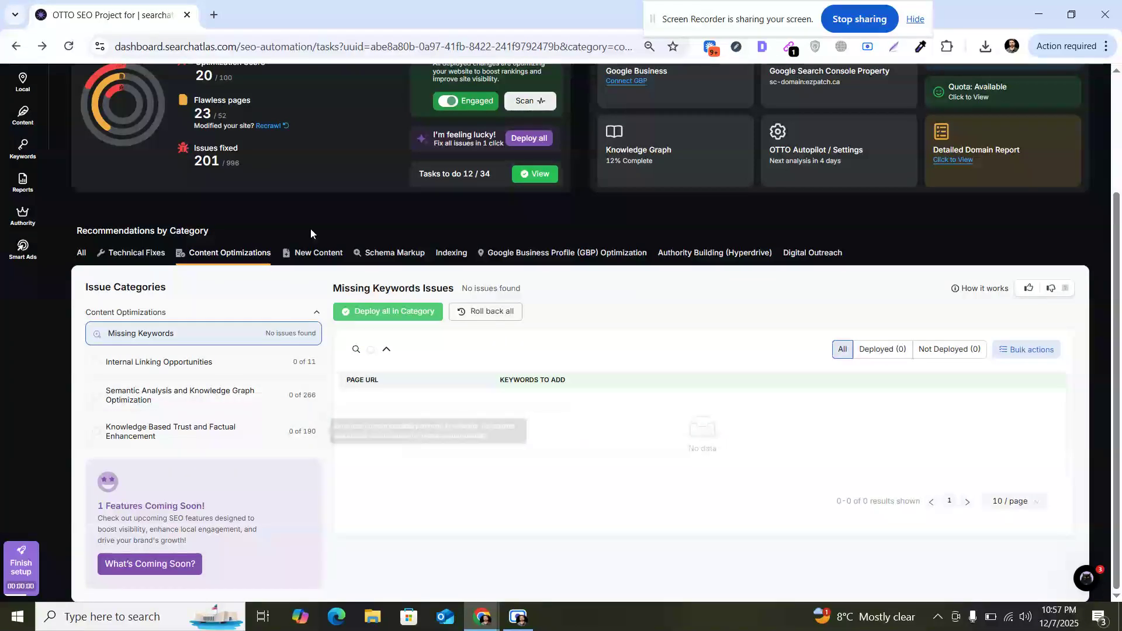
left_click(308, 254)
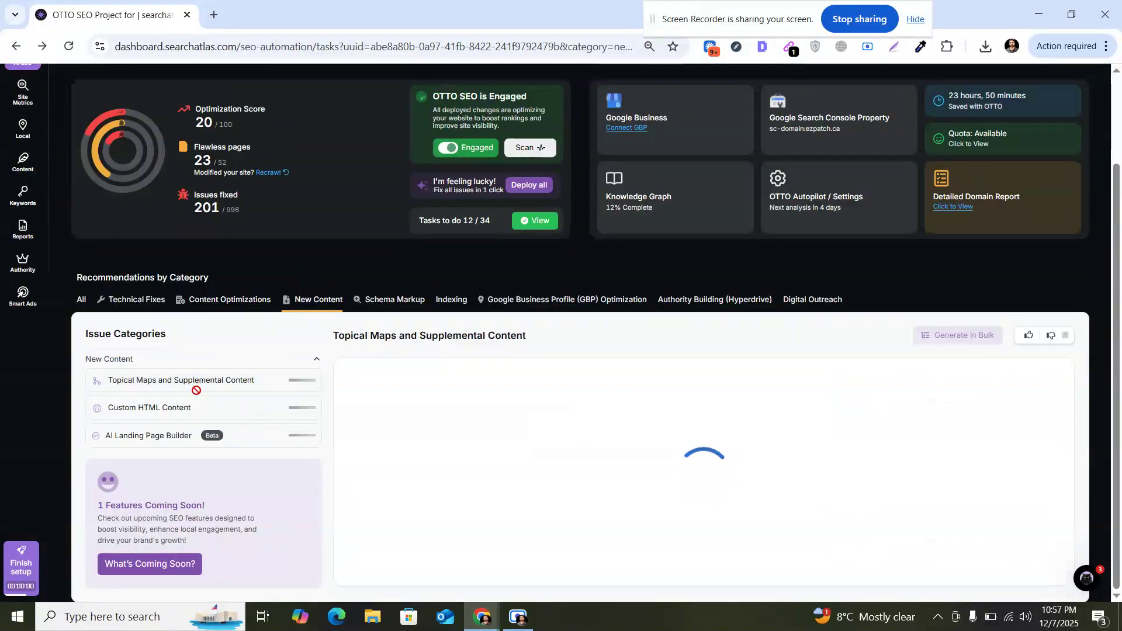
left_click(380, 300)
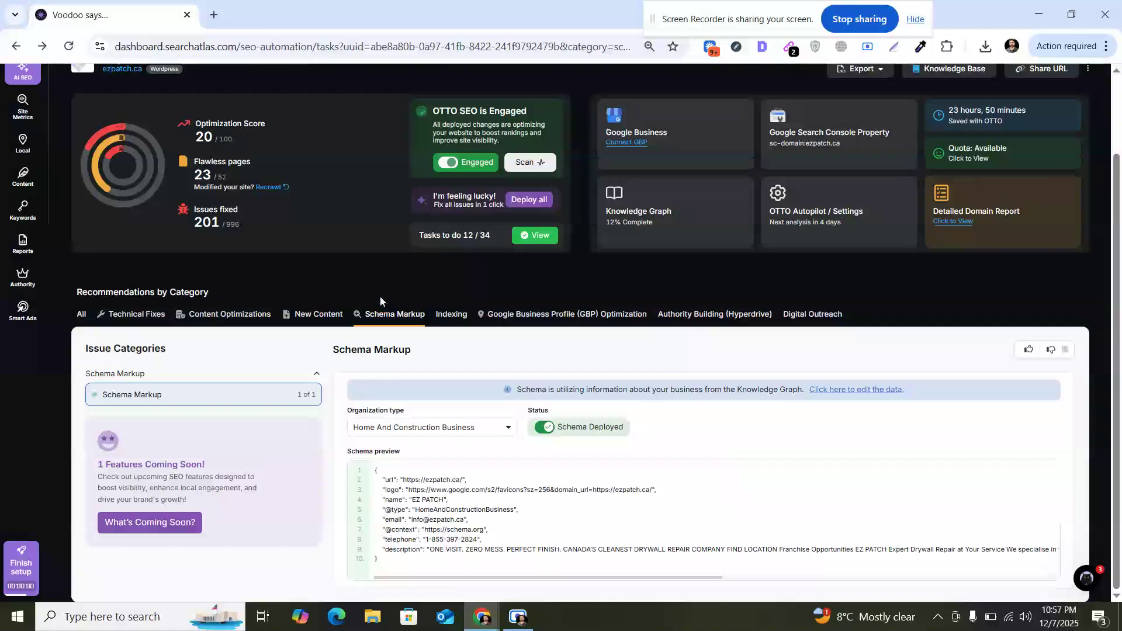
Step: Open Dynamic Indexing under the Indexing category and begin adding a page without saving it
left_click(452, 314)
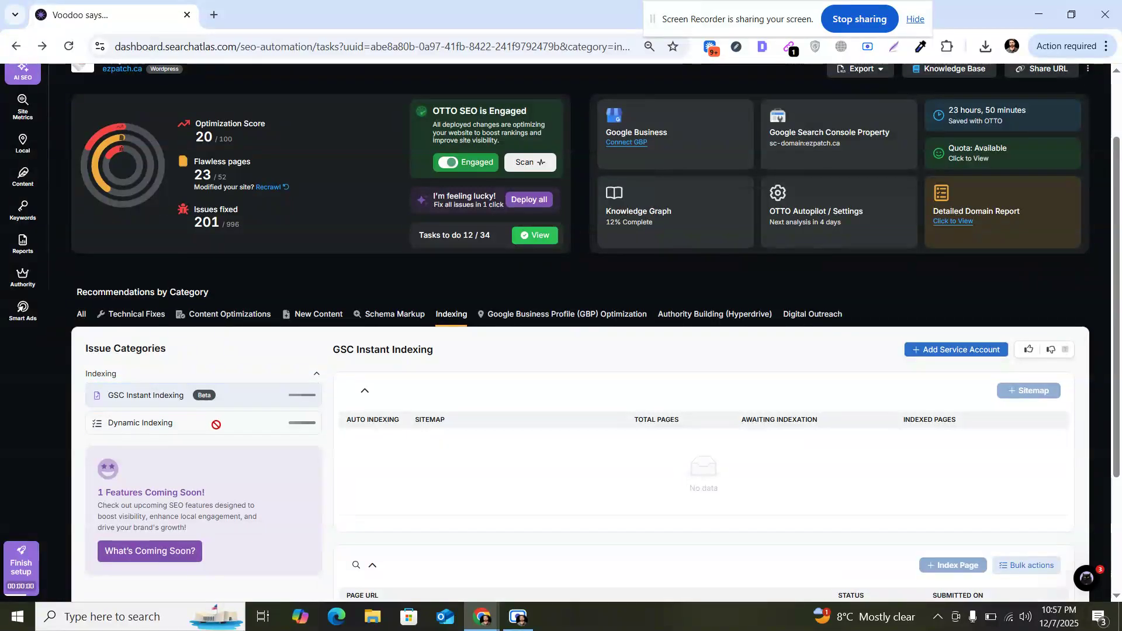
left_click(216, 425)
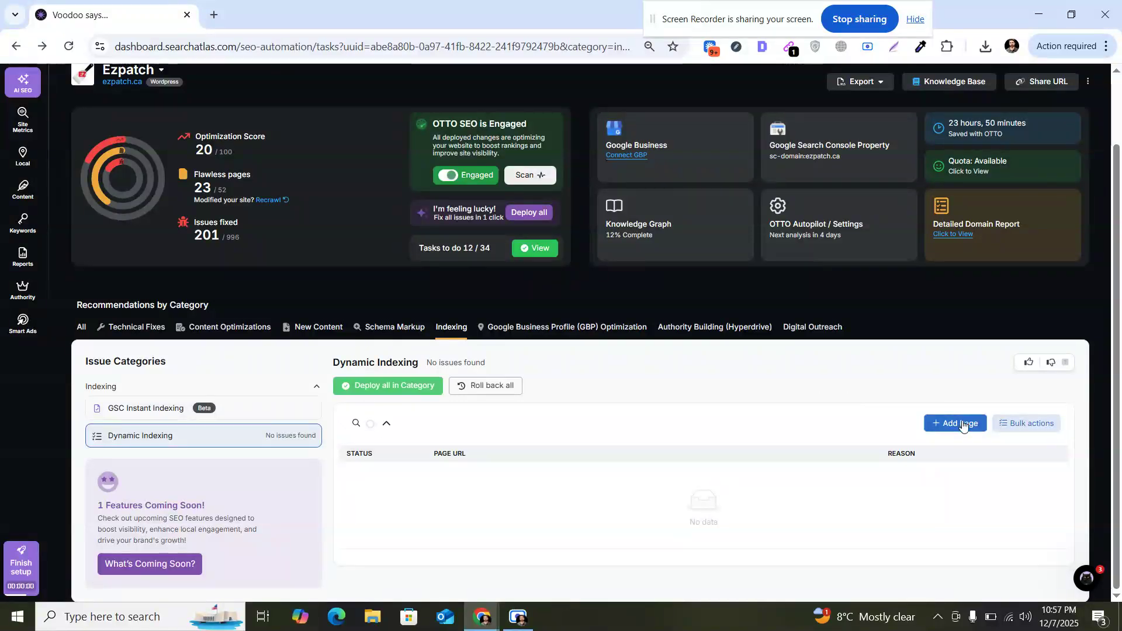
left_click(957, 423)
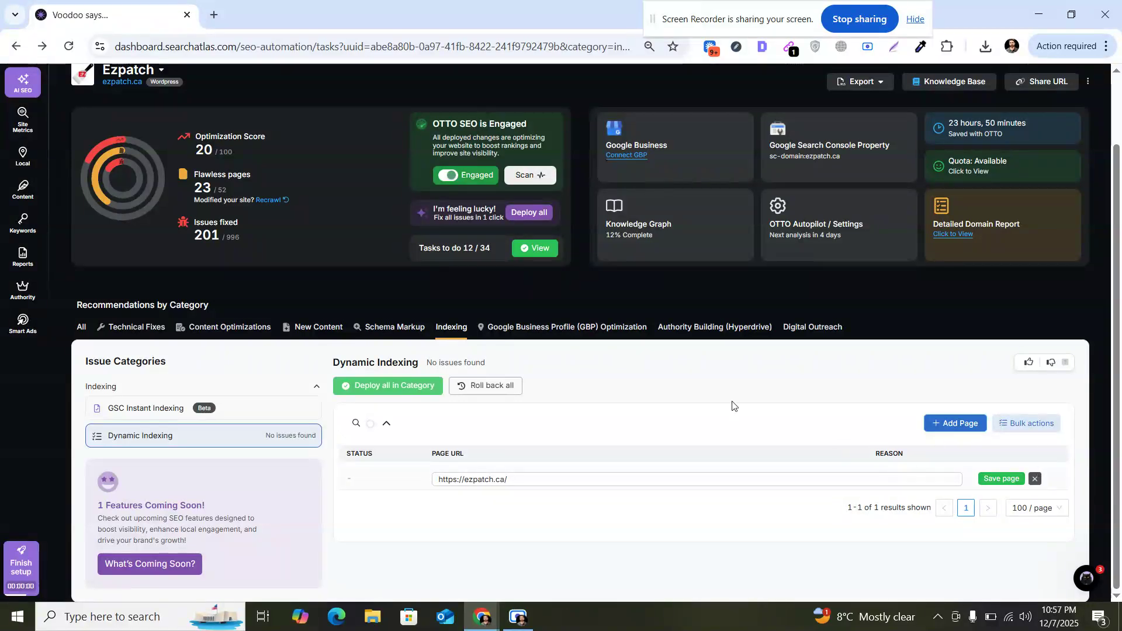
Step: Browse the Google Business Profile, Authority Building and Digital Outreach categories, then return to All
left_click(564, 333)
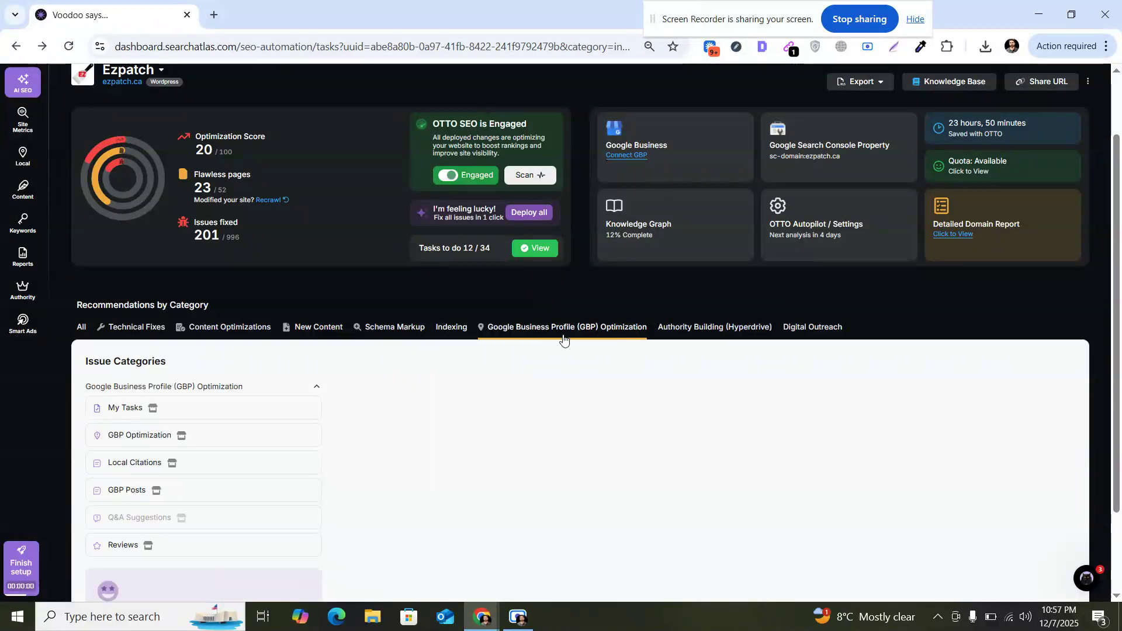
left_click(668, 329)
scroll(677, 328, "down", 1)
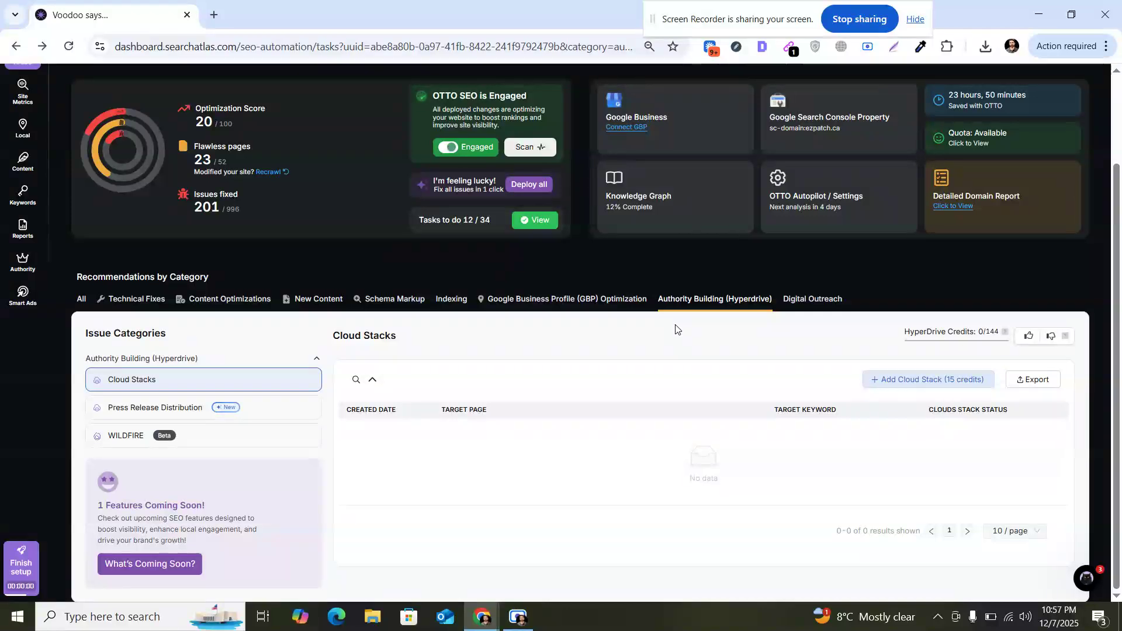
left_click(794, 301)
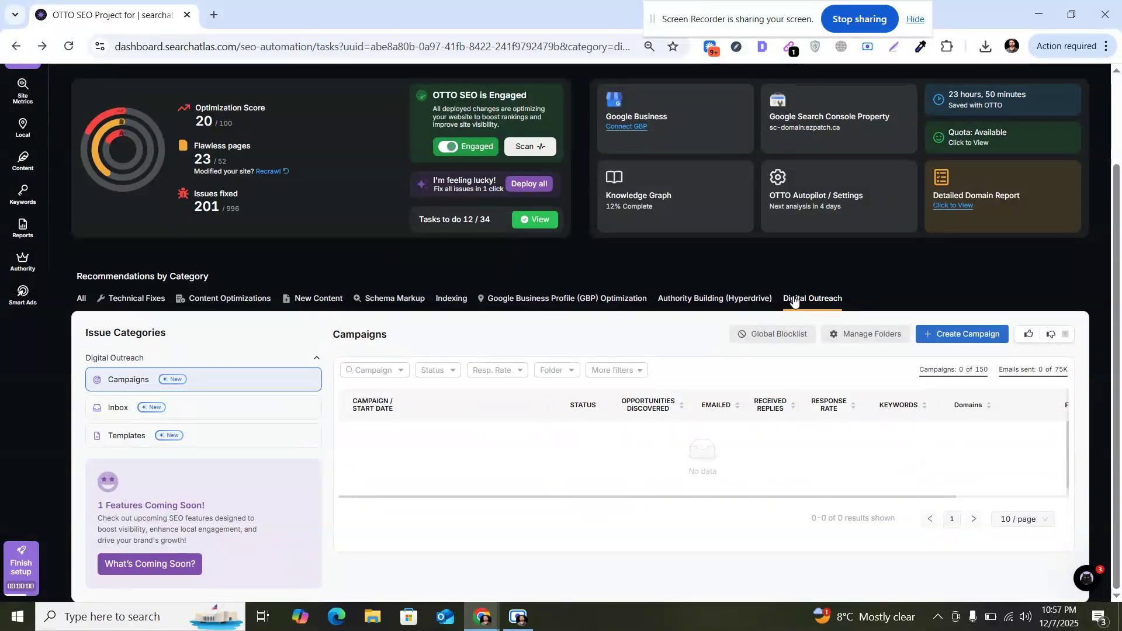
left_click(82, 299)
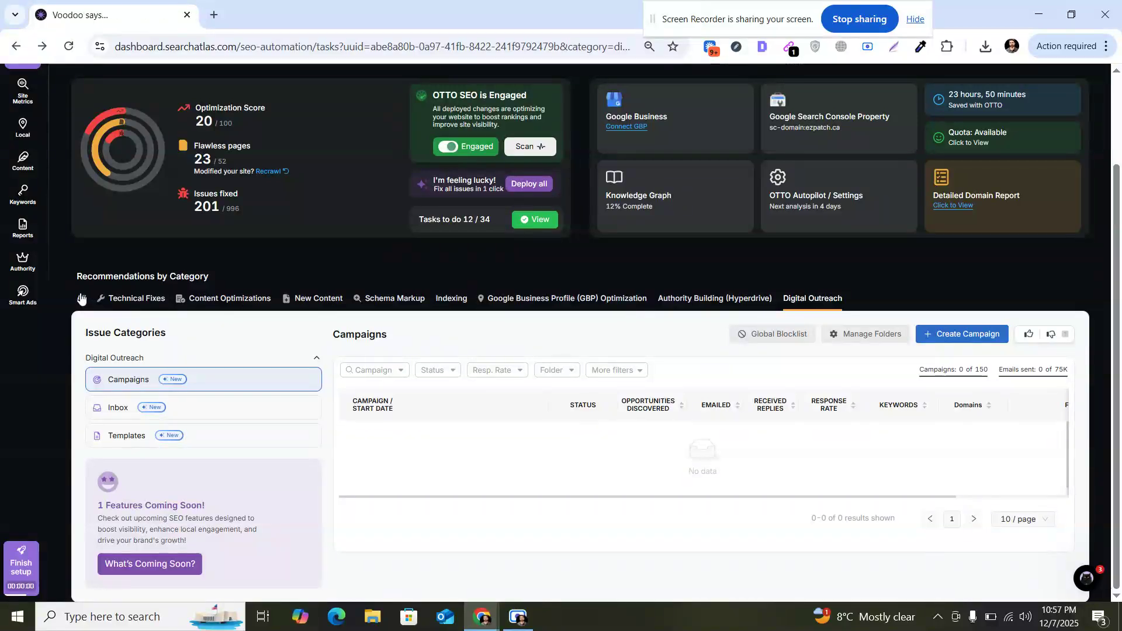
Step: Open the Title Tags issues and open the home page's suggested title for editing
scroll(526, 293, "down", 2)
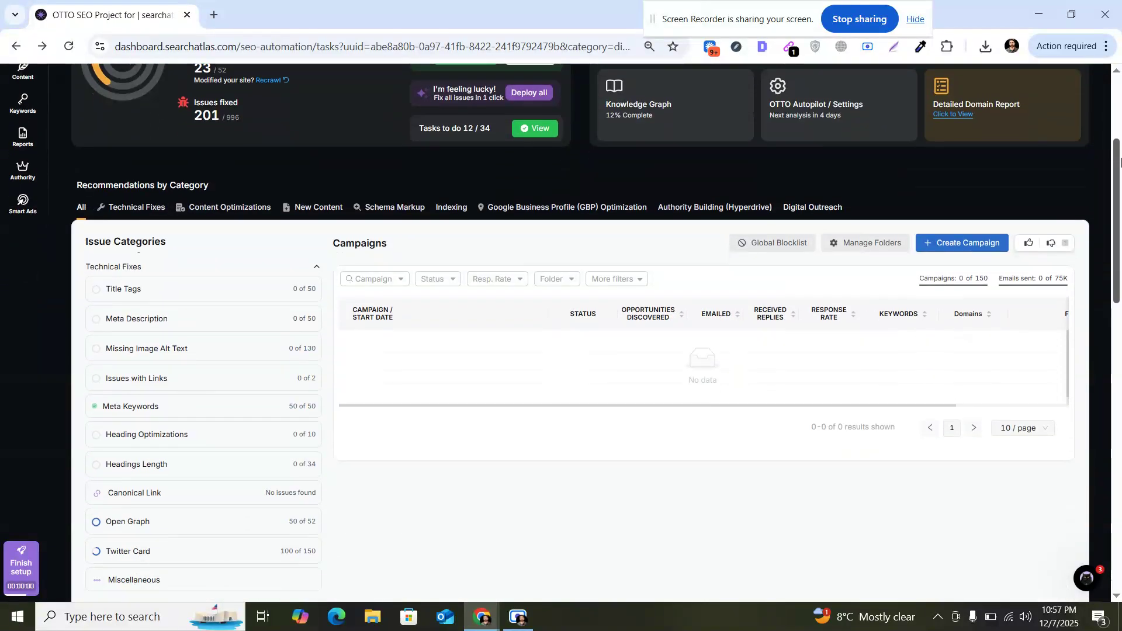
left_click(251, 292)
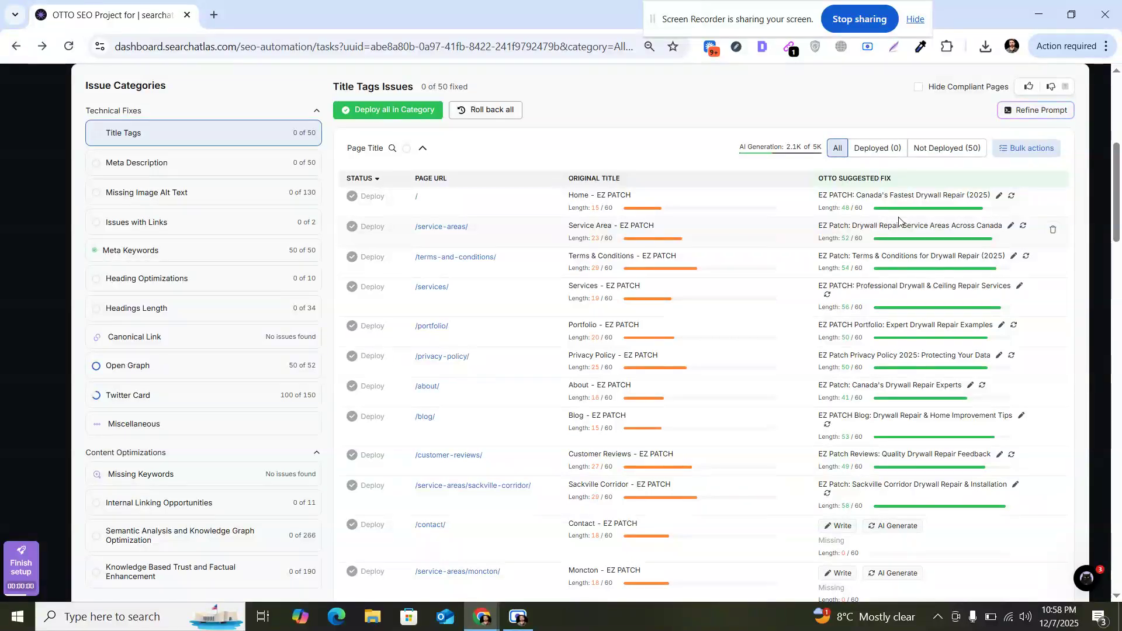
left_click(999, 196)
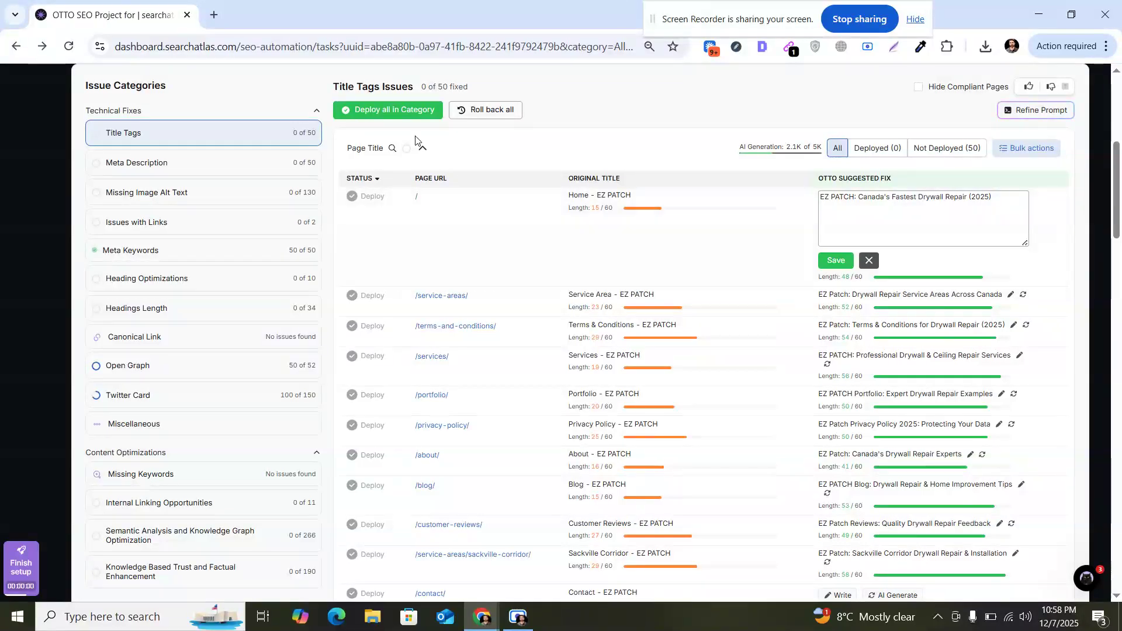
Step: Review the Meta Description, Missing Image Alt Text, Meta Keywords and Heading Optimizations issues
left_click(258, 161)
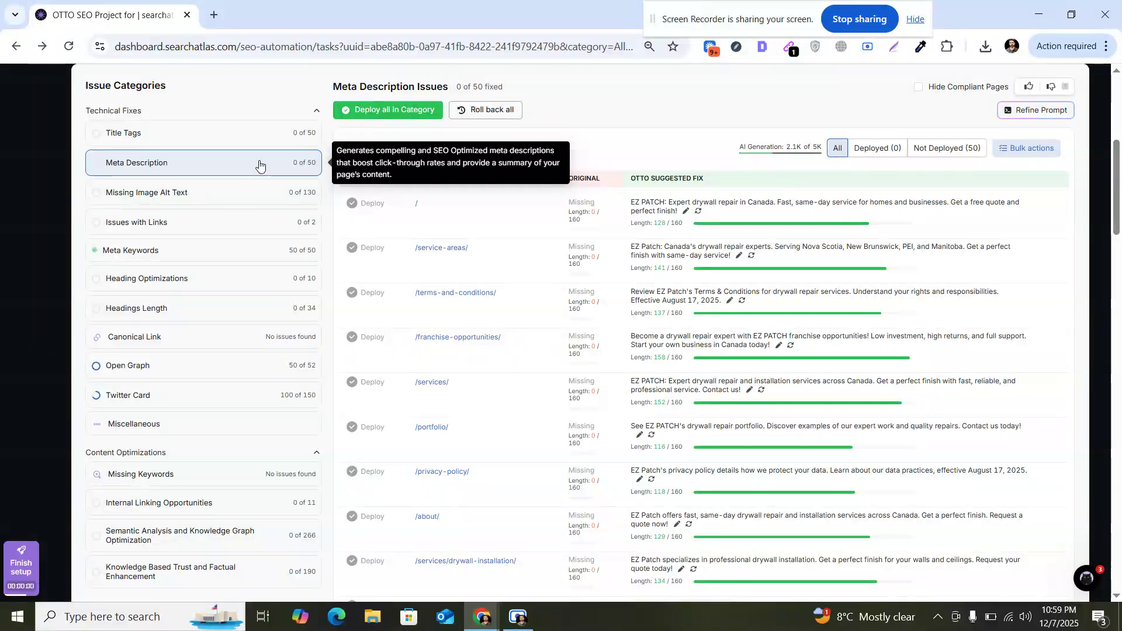
left_click(245, 207)
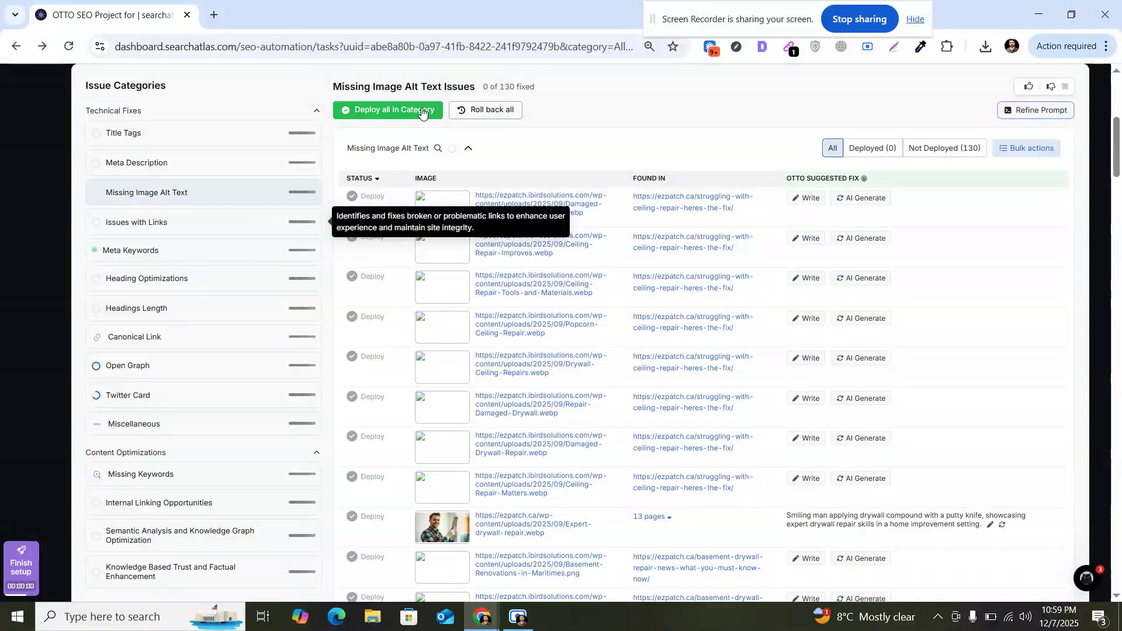
left_click(271, 246)
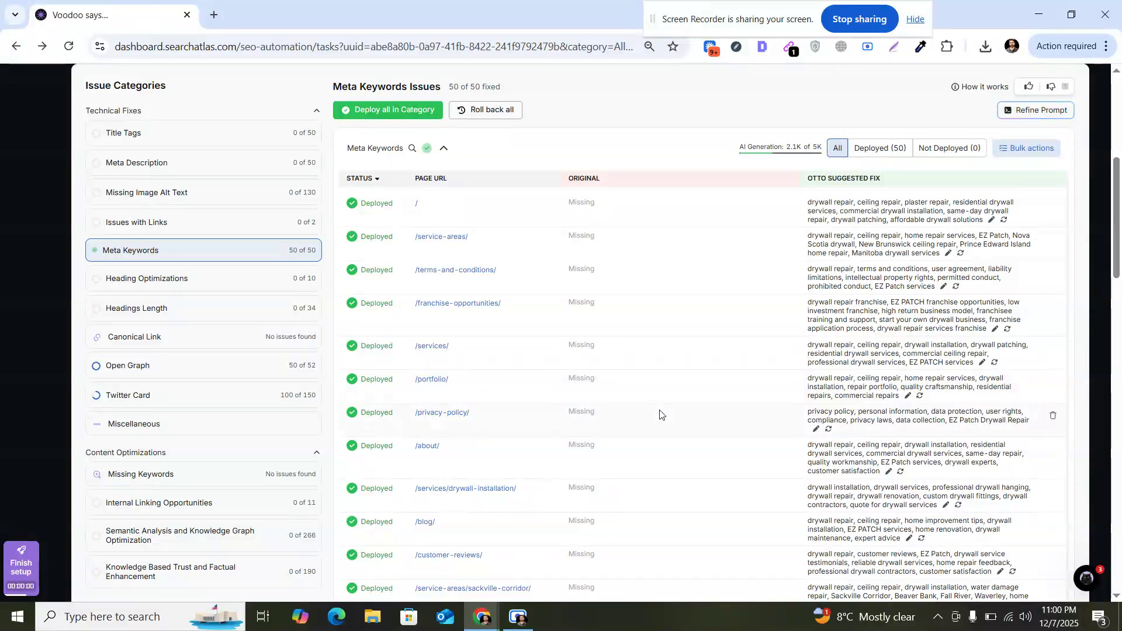
left_click(261, 278)
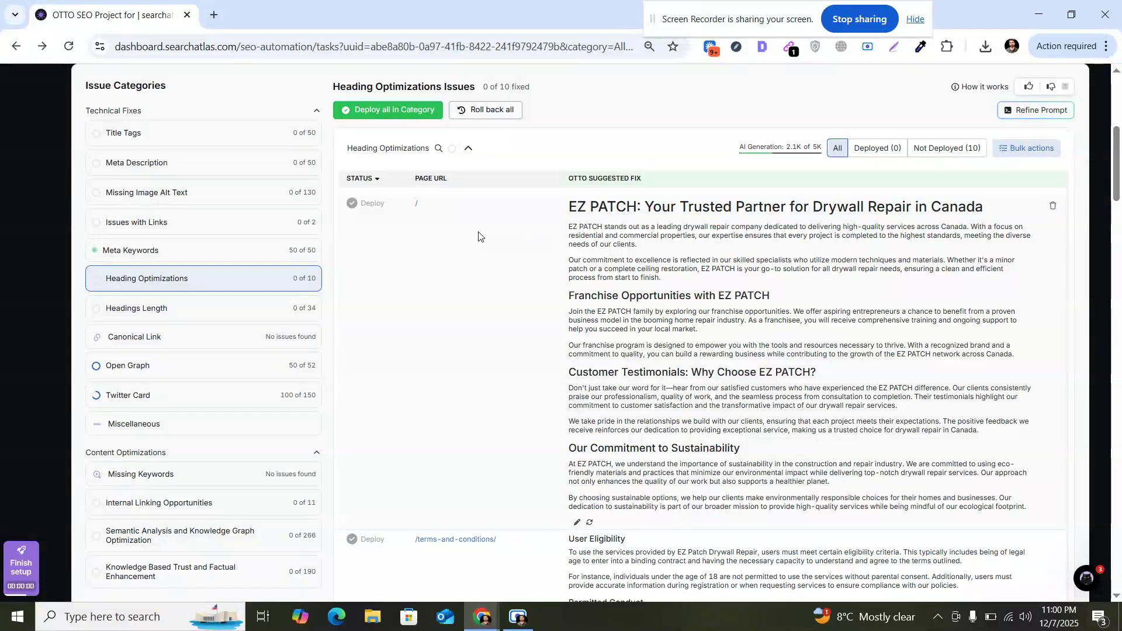
Step: Try changing the home page's main suggested heading to Heading 2, then discard the edit
left_click(577, 522)
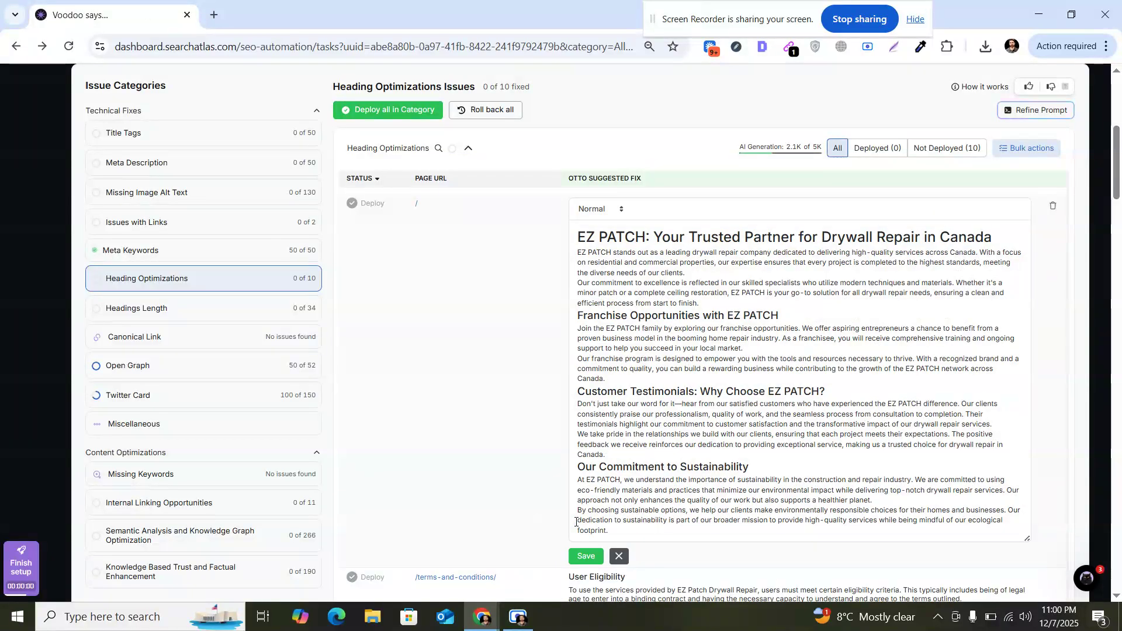
triple_click(635, 239)
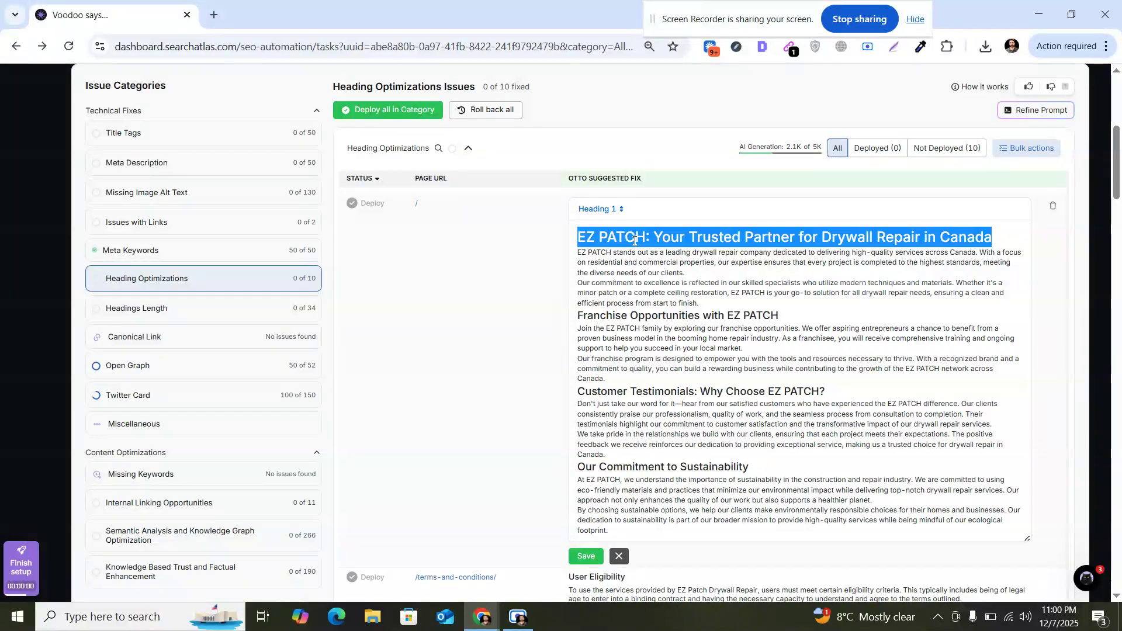
left_click(618, 210)
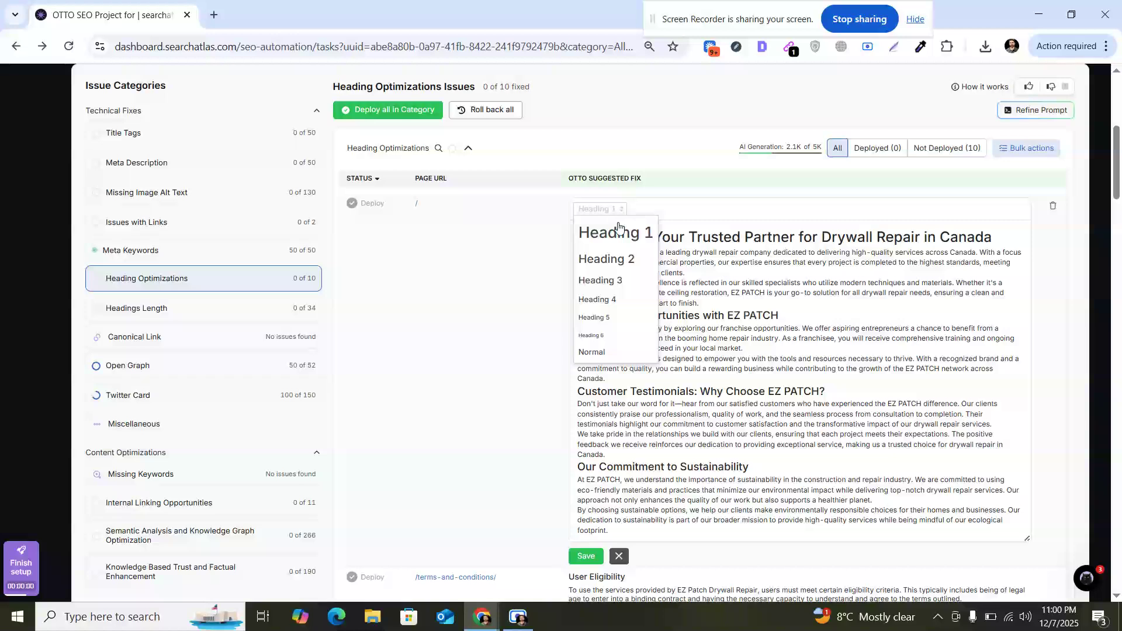
left_click(613, 260)
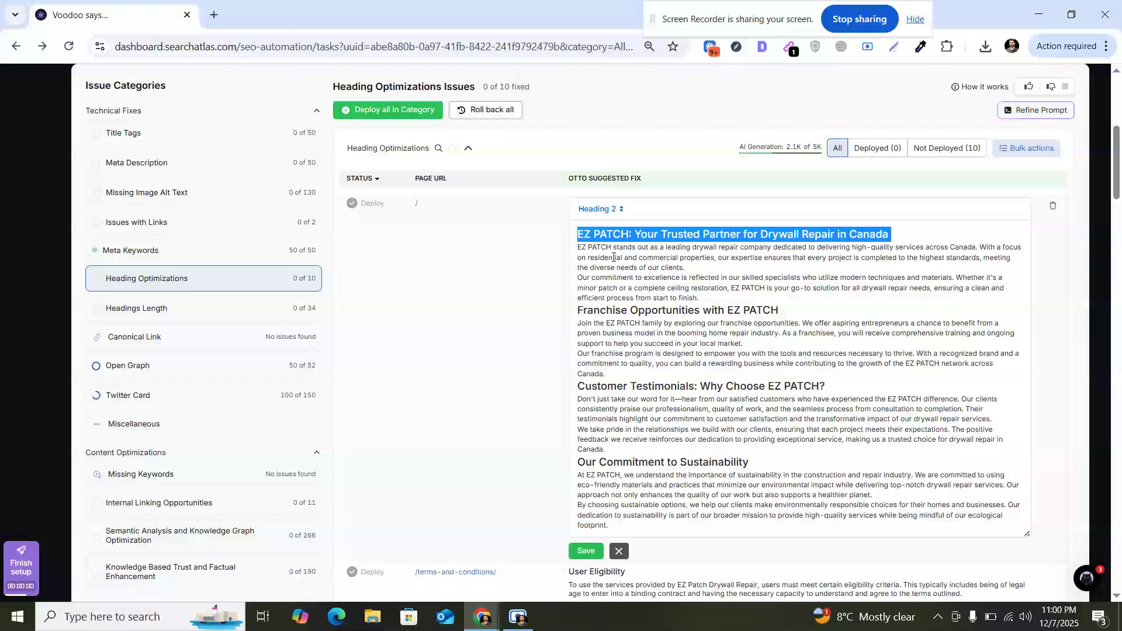
left_click(605, 527)
left_click(619, 552)
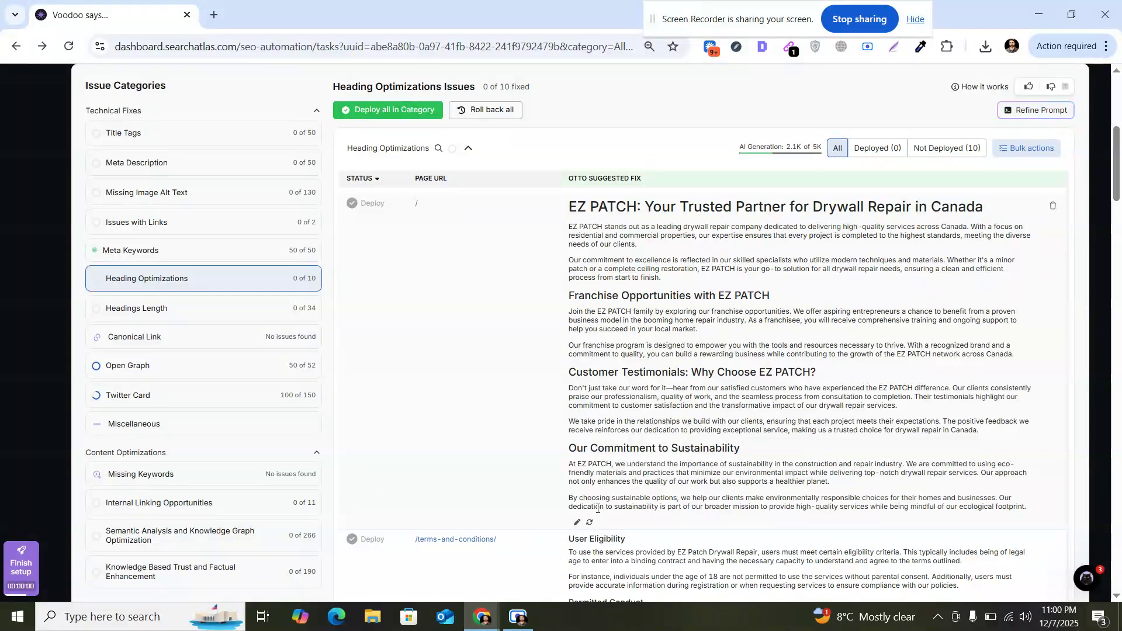
Step: Review the Headings Length, Canonical Link and Twitter Card issues and scroll through the category list
left_click(196, 309)
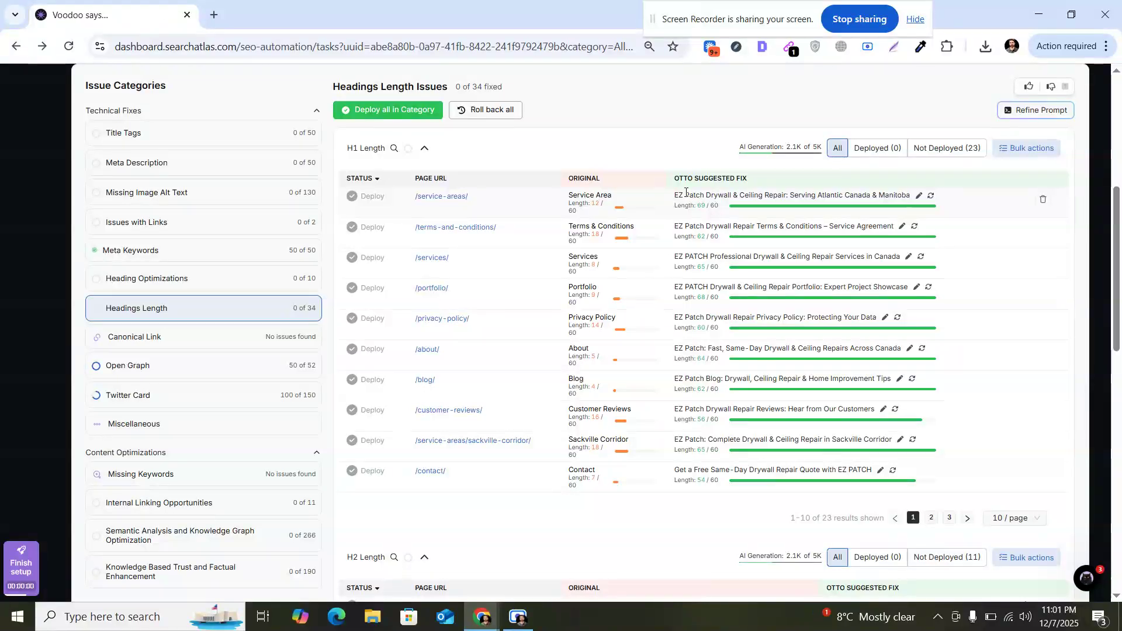
left_click(183, 336)
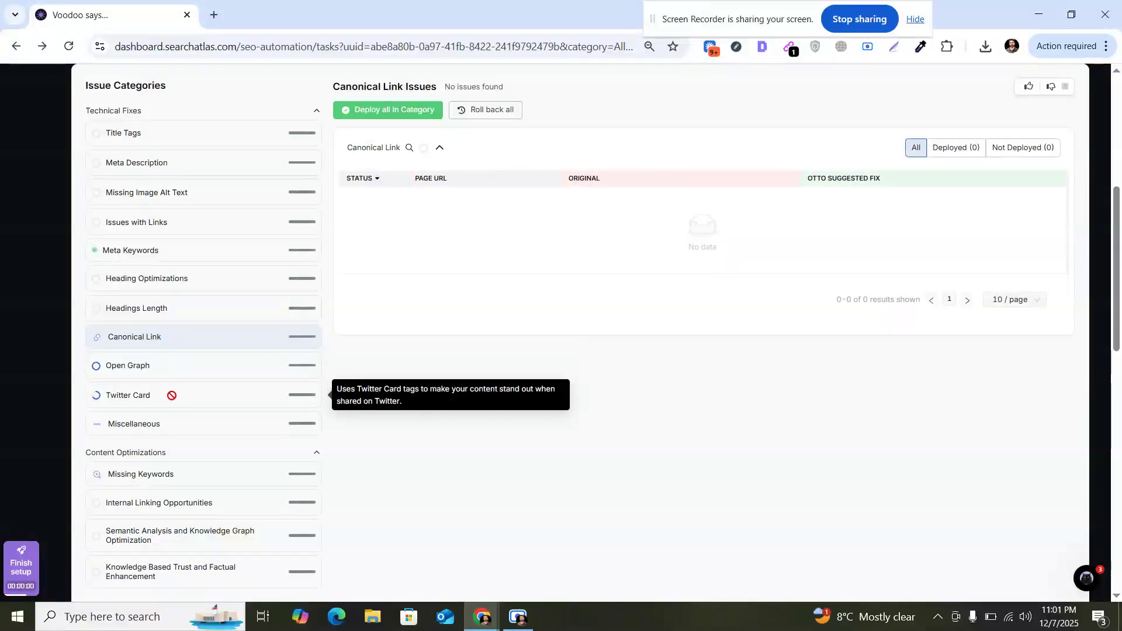
left_click(172, 400)
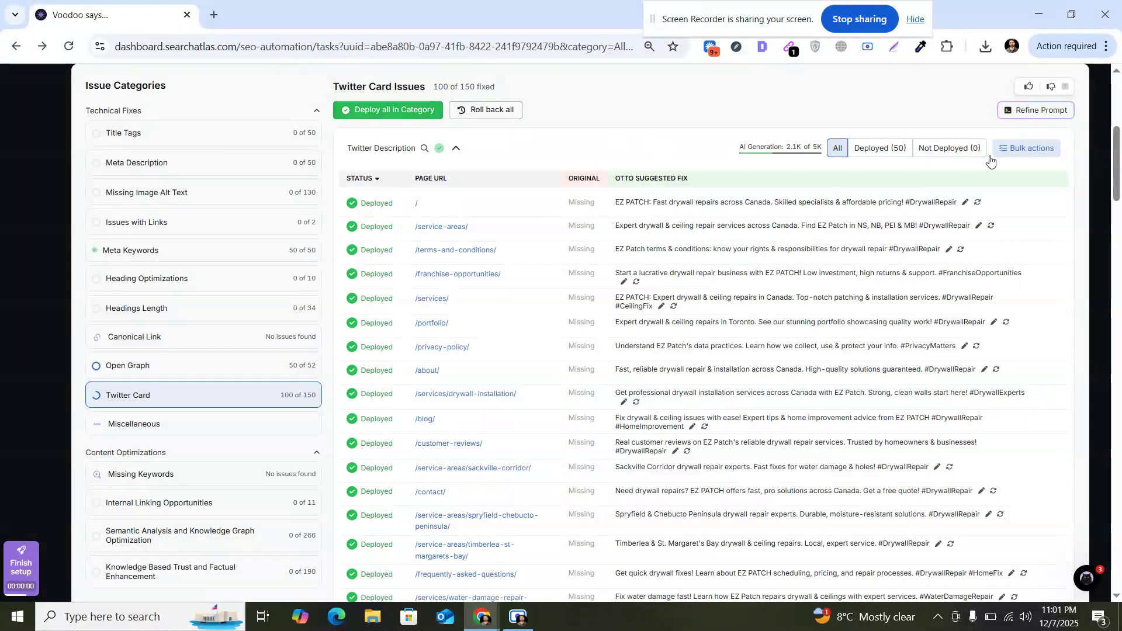
left_click_drag(1119, 158, 1121, 203)
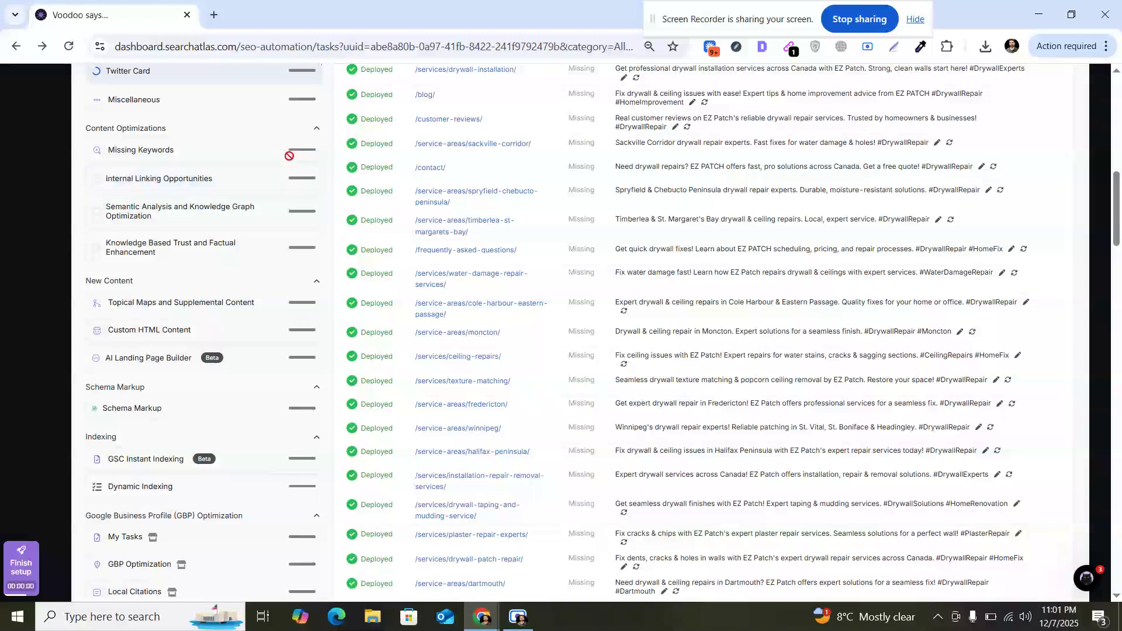
scroll(277, 193, "up", 5)
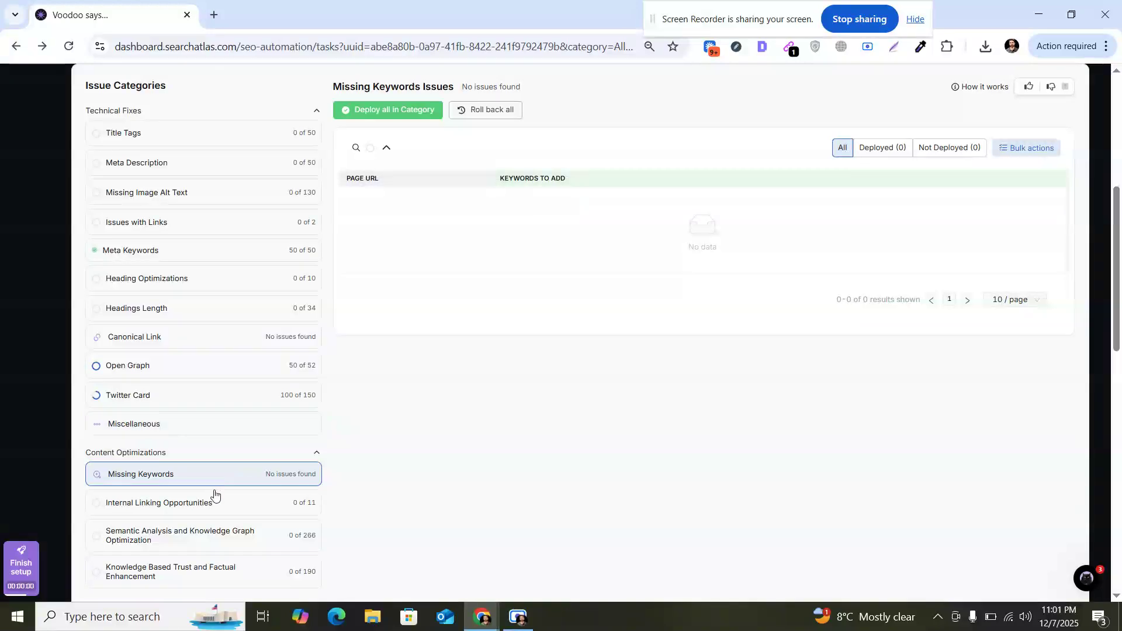
Step: Open Internal Linking Opportunities and deploy all source links for the /tag/drywall-repair-services/ target page
left_click(212, 501)
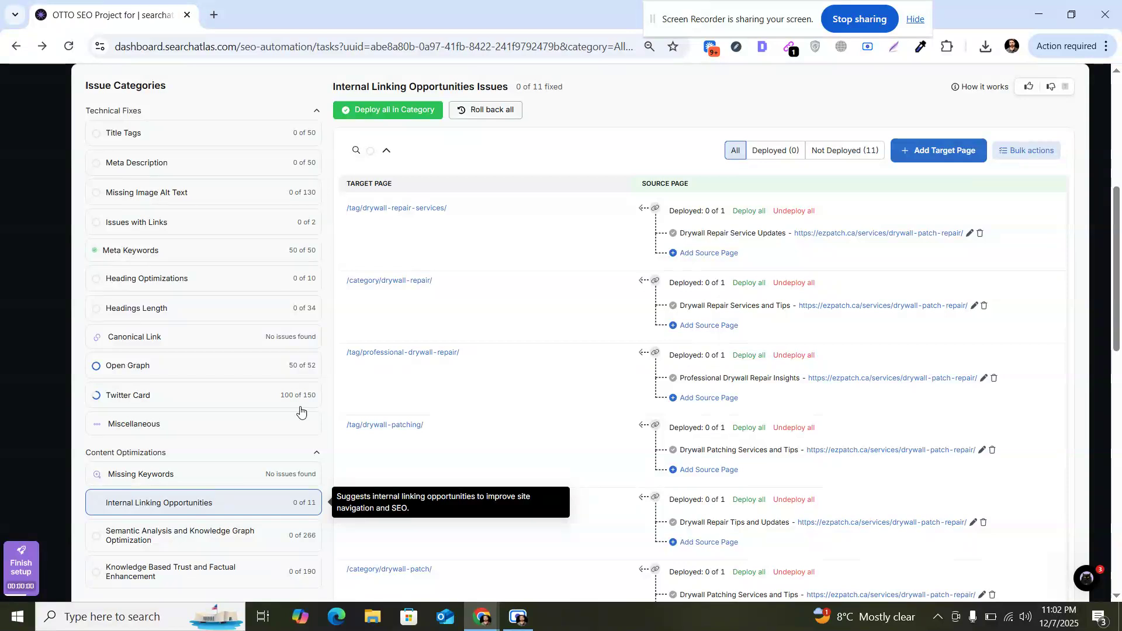
left_click_drag(1121, 230, 1121, 178)
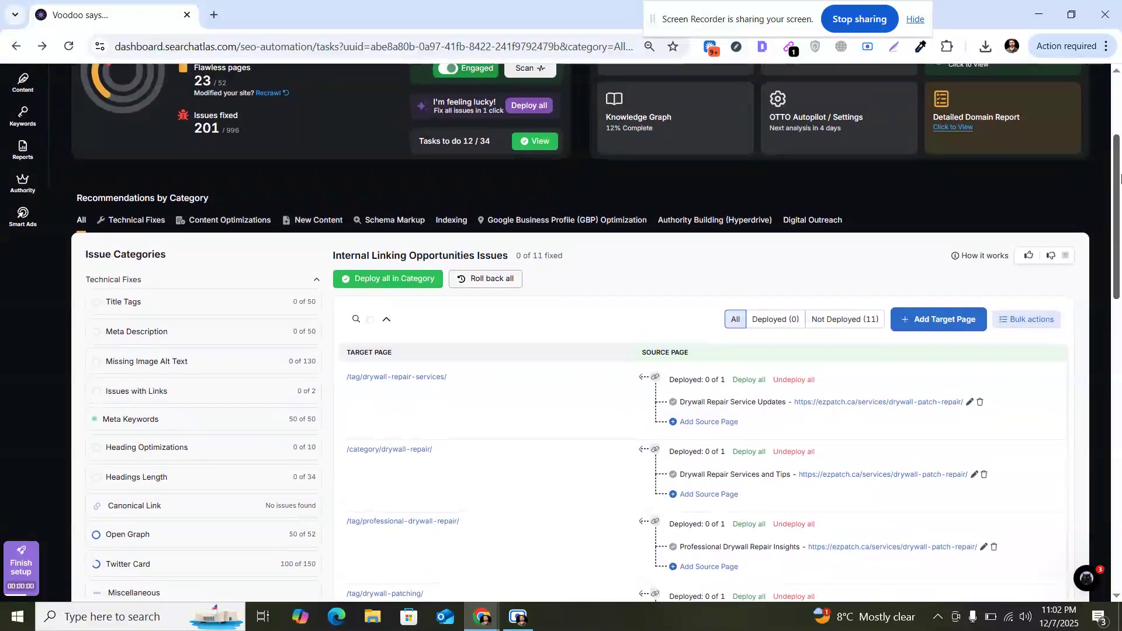
scroll(1058, 184, "down", 3)
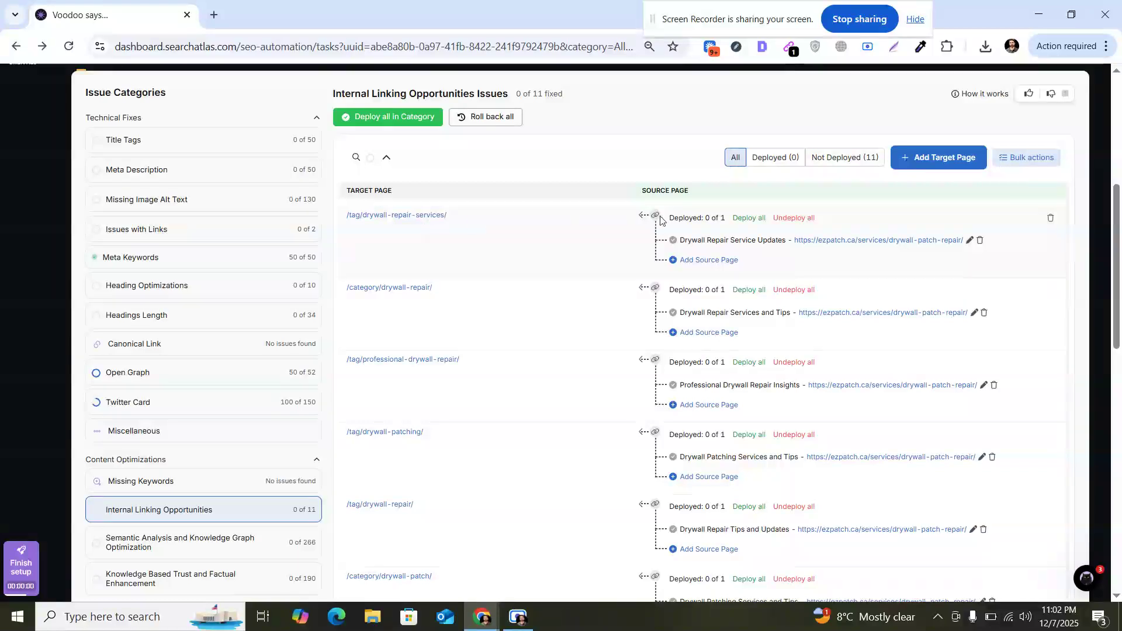
left_click(745, 218)
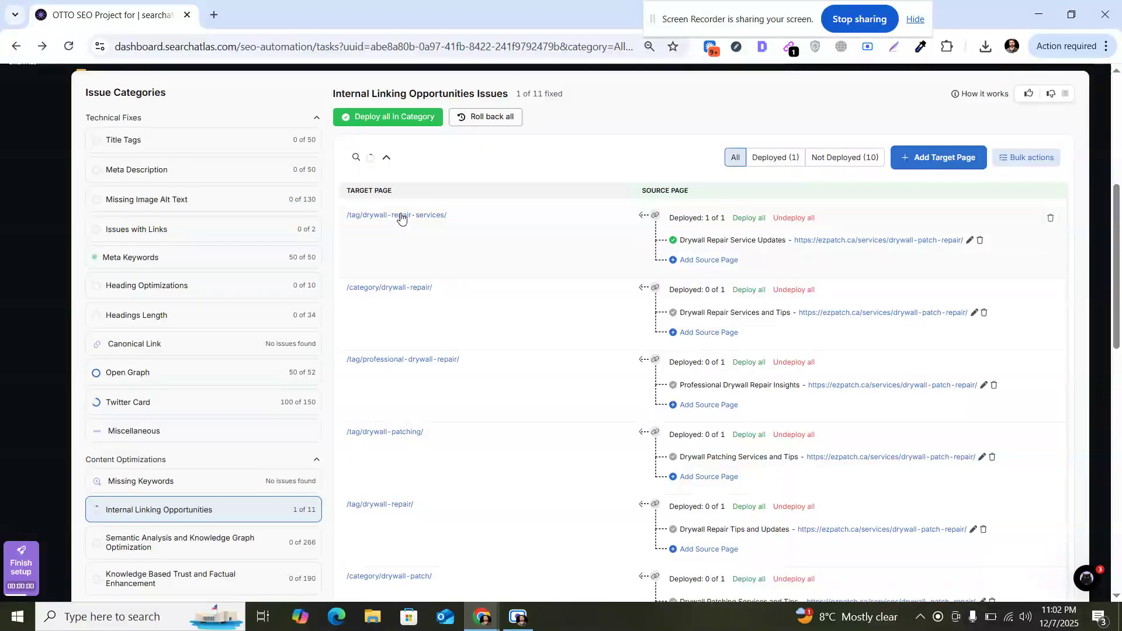
Step: Open the Semantic Analysis and Knowledge Graph Optimization category and deploy the 'ez patch' term for /franchise-opportunities/
left_click(701, 263)
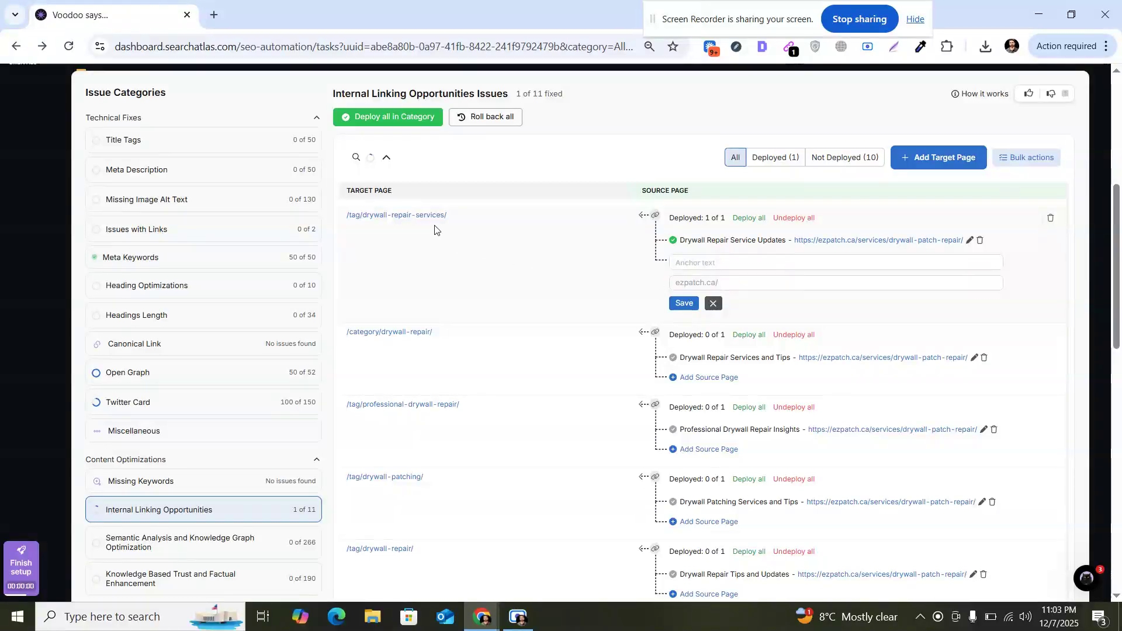
left_click(714, 304)
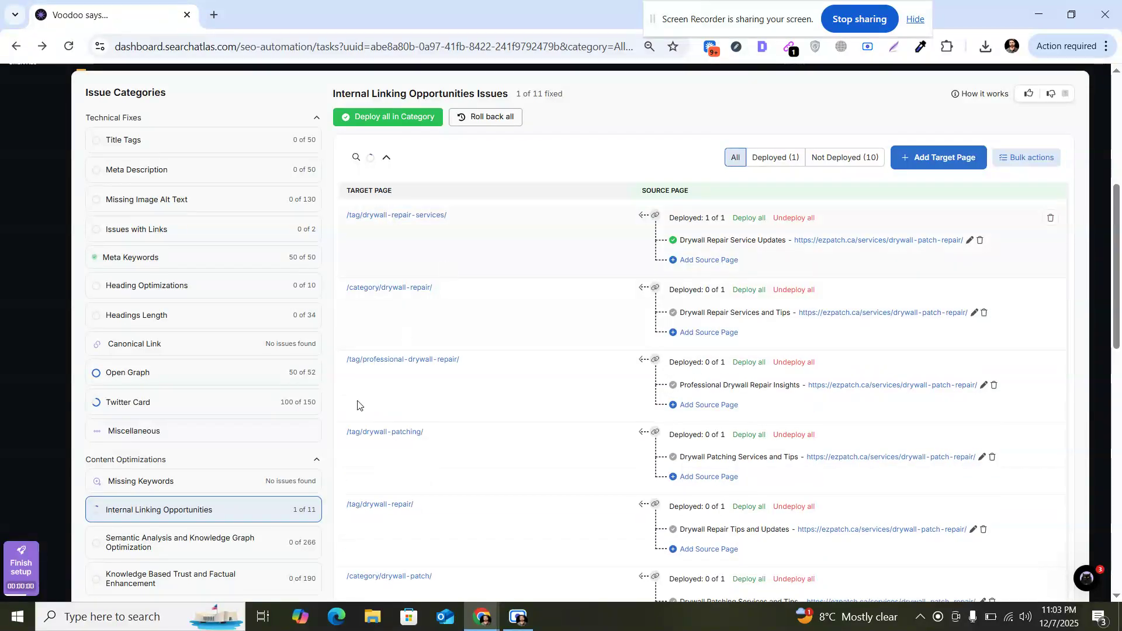
left_click(222, 545)
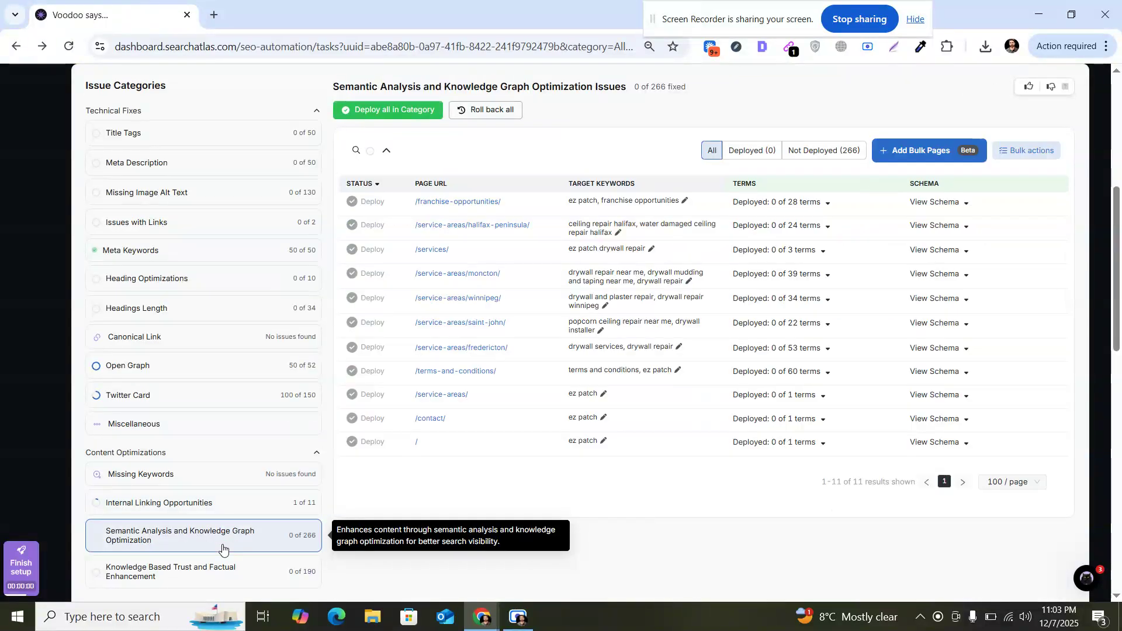
left_click(829, 206)
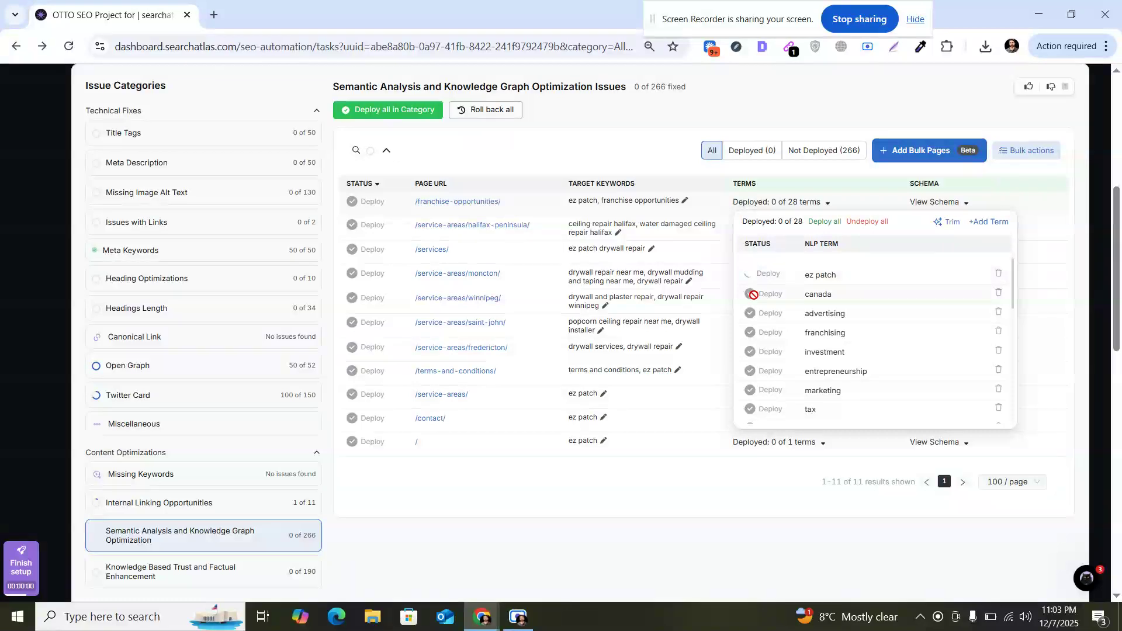
left_click(732, 480)
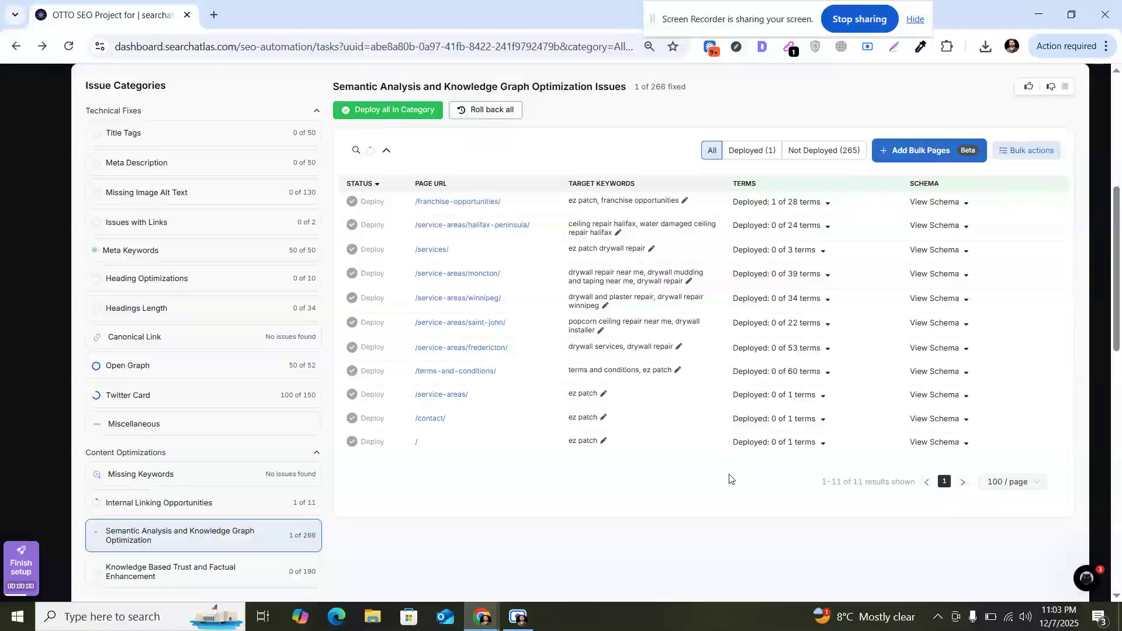
Step: Inspect the generated schema for the /franchise-opportunities/ page
left_click(967, 206)
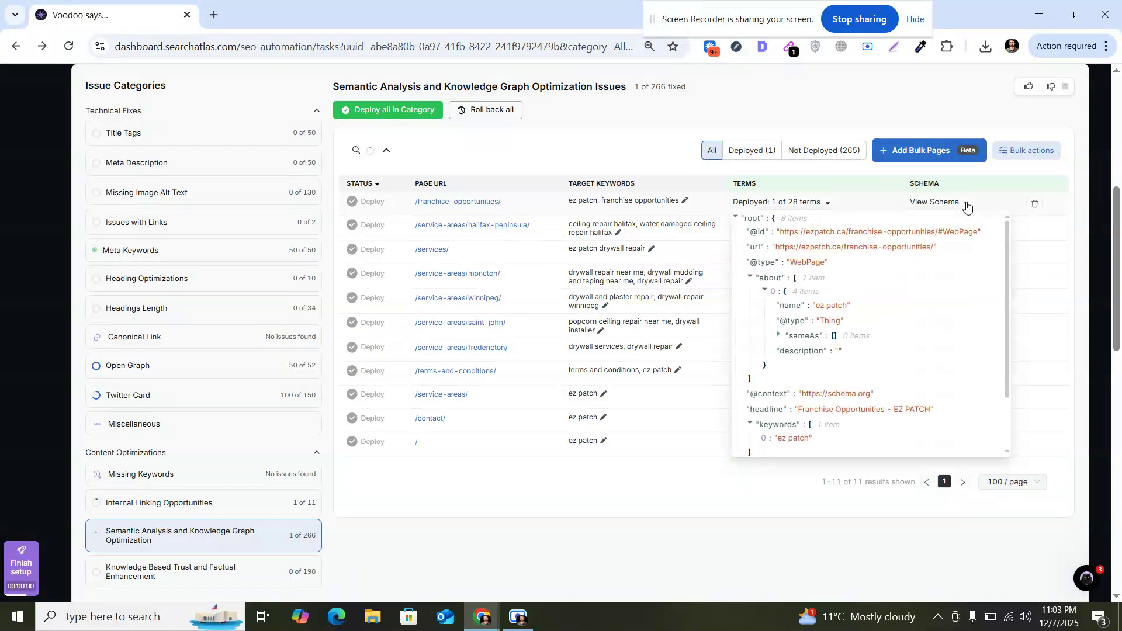
left_click_drag(1007, 228, 1007, 384)
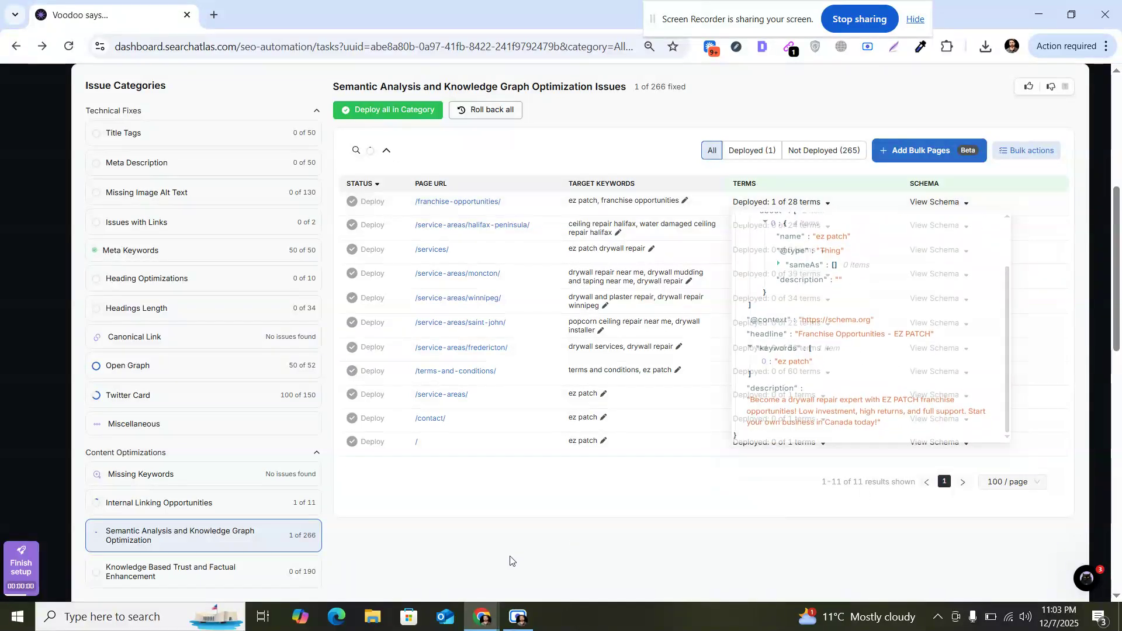
Step: Open the Knowledge Based Trust and Factual Enhancement category and browse its Add & Manage Pages dialog without saving
left_click(255, 581)
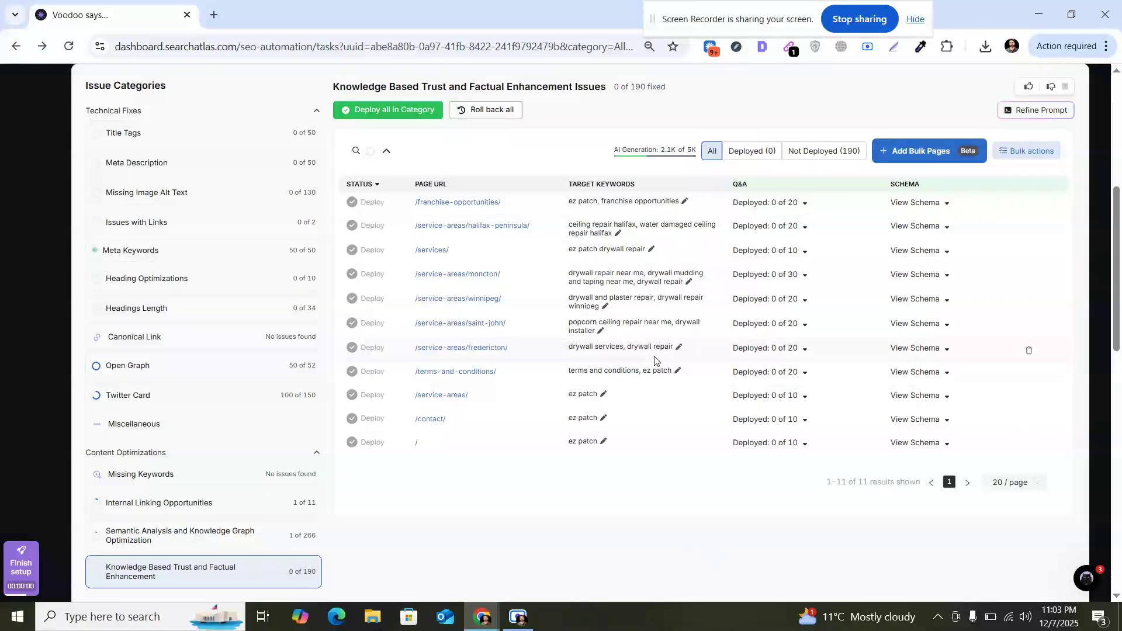
left_click_drag(1119, 221, 1121, 70)
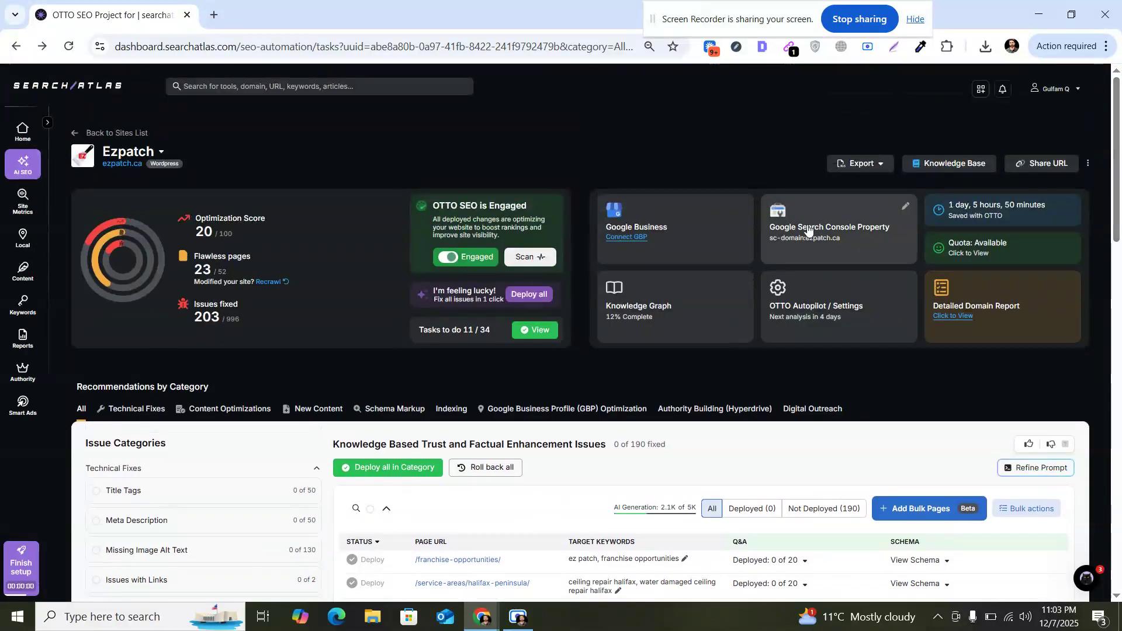
scroll(994, 251, "down", 4)
left_click(970, 269)
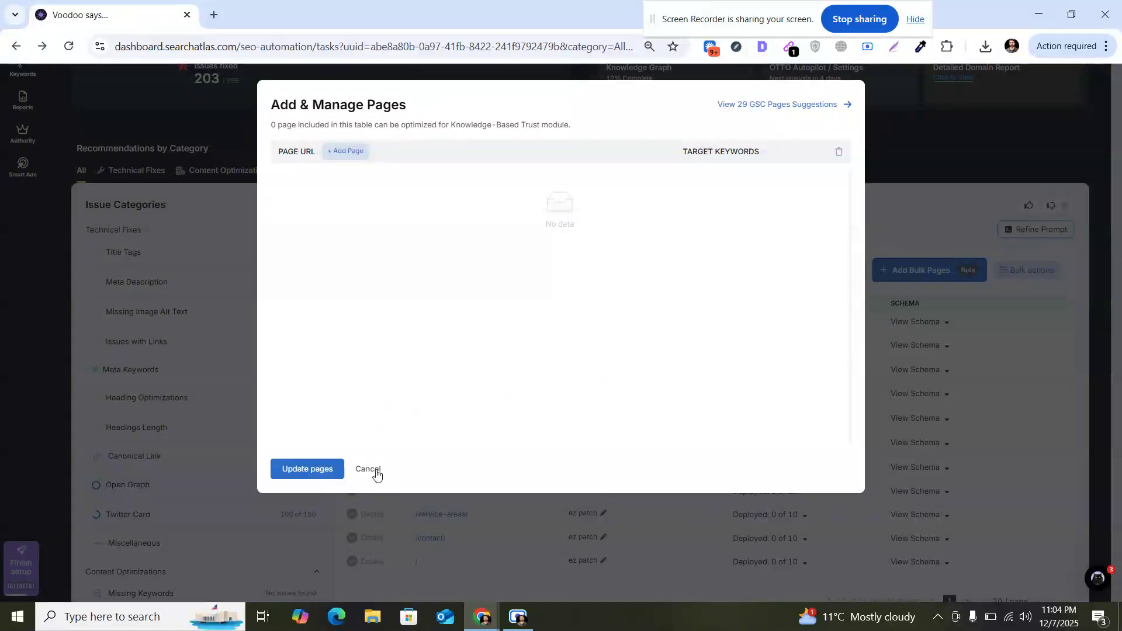
left_click(870, 278)
left_click(941, 268)
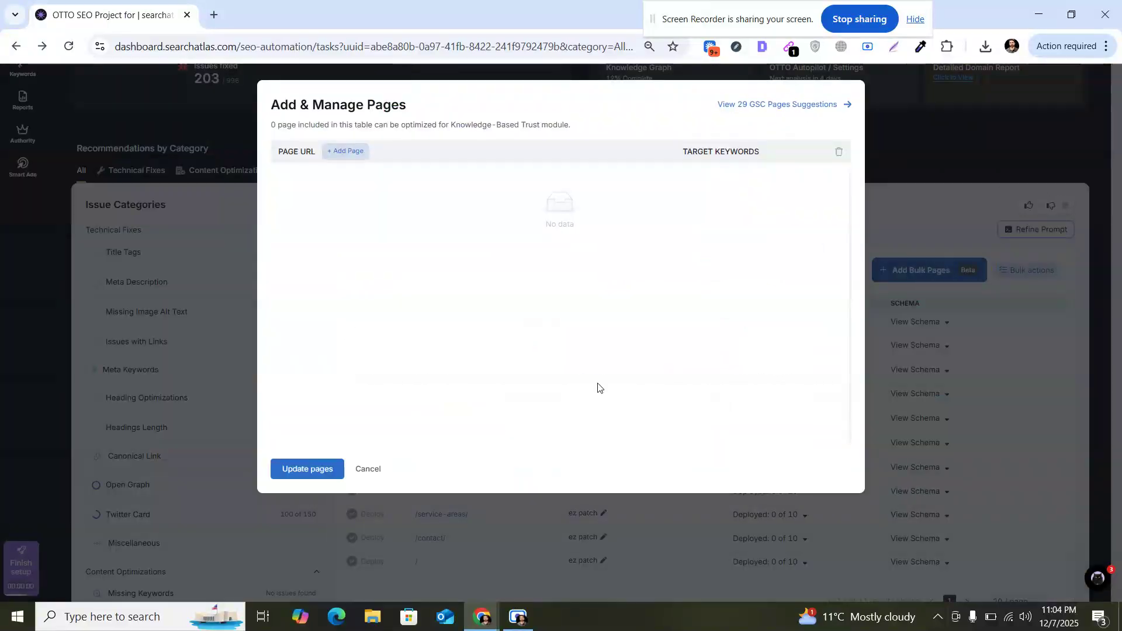
left_click(369, 468)
Step: Open the Topical Maps and Supplemental Content category and scroll through the new content options
scroll(825, 250, "up", 4)
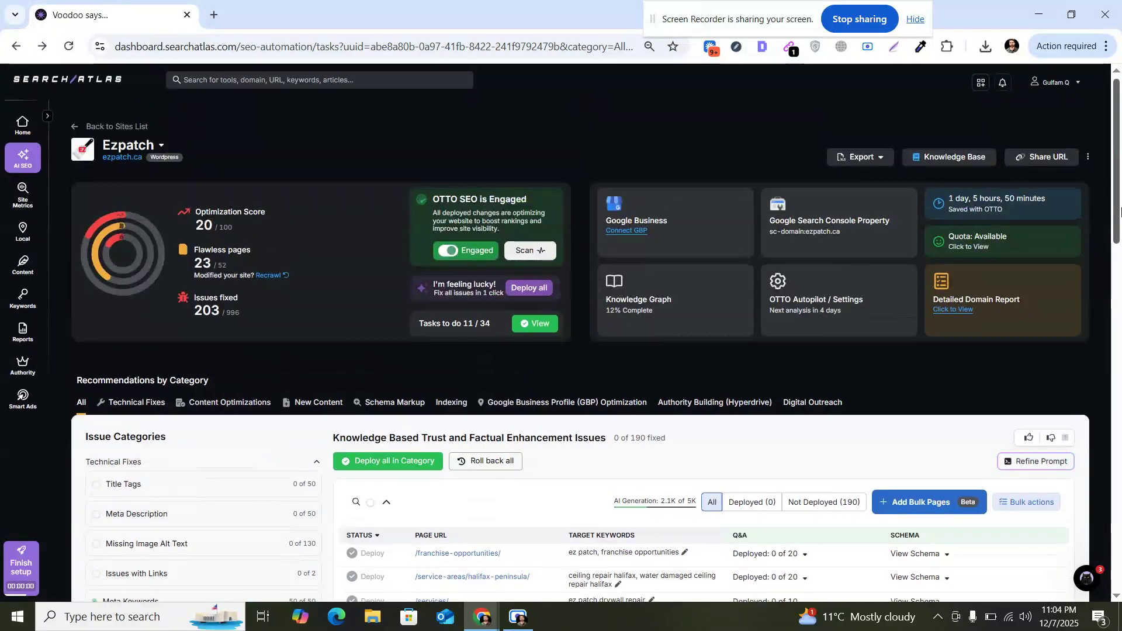
left_click_drag(1118, 181, 1121, 418)
left_click(228, 201)
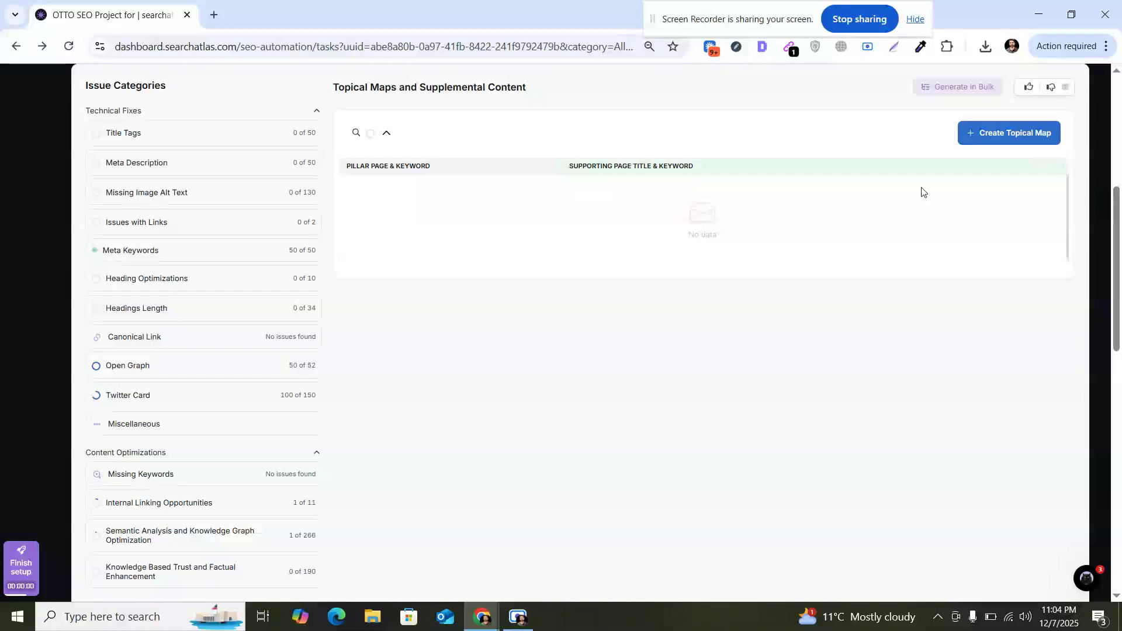
mouse_move(1120, 245)
left_mouse_down()
mouse_move(1120, 318)
mouse_move(1120, 238)
left_mouse_up()
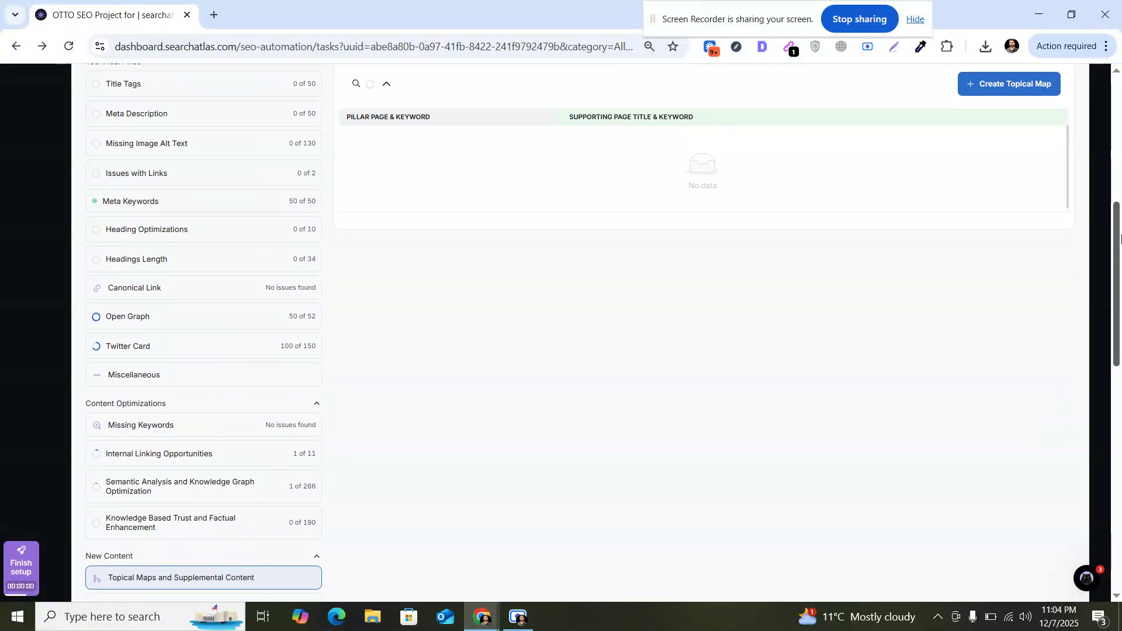
scroll(1120, 238, "down", 4)
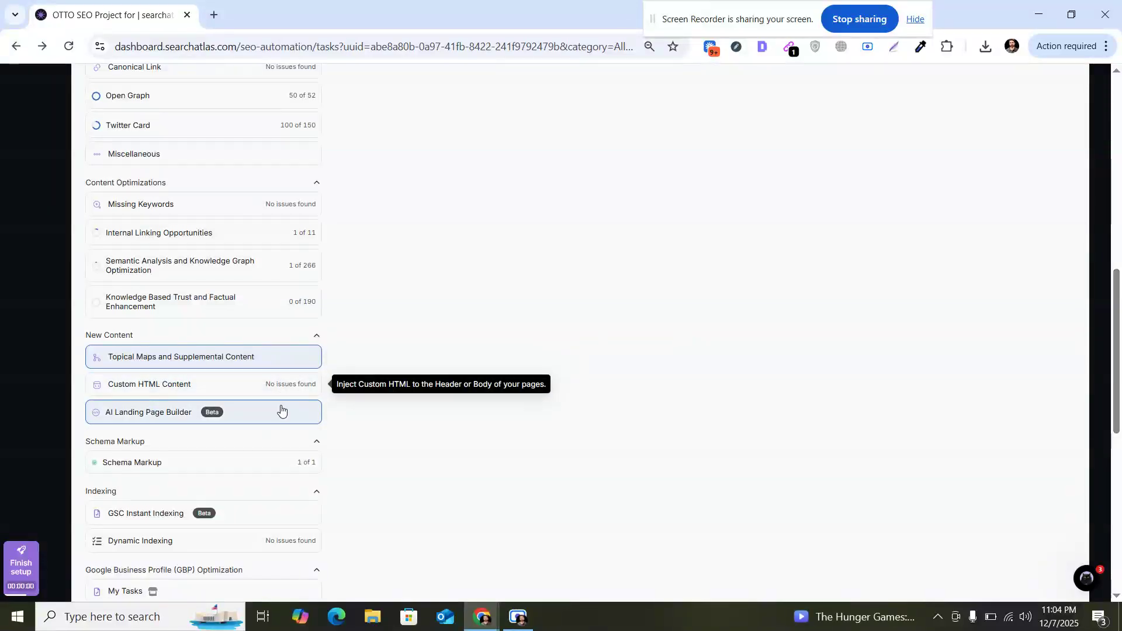
Step: Open the Schema Markup category and review the deployed organization schema
left_click(280, 466)
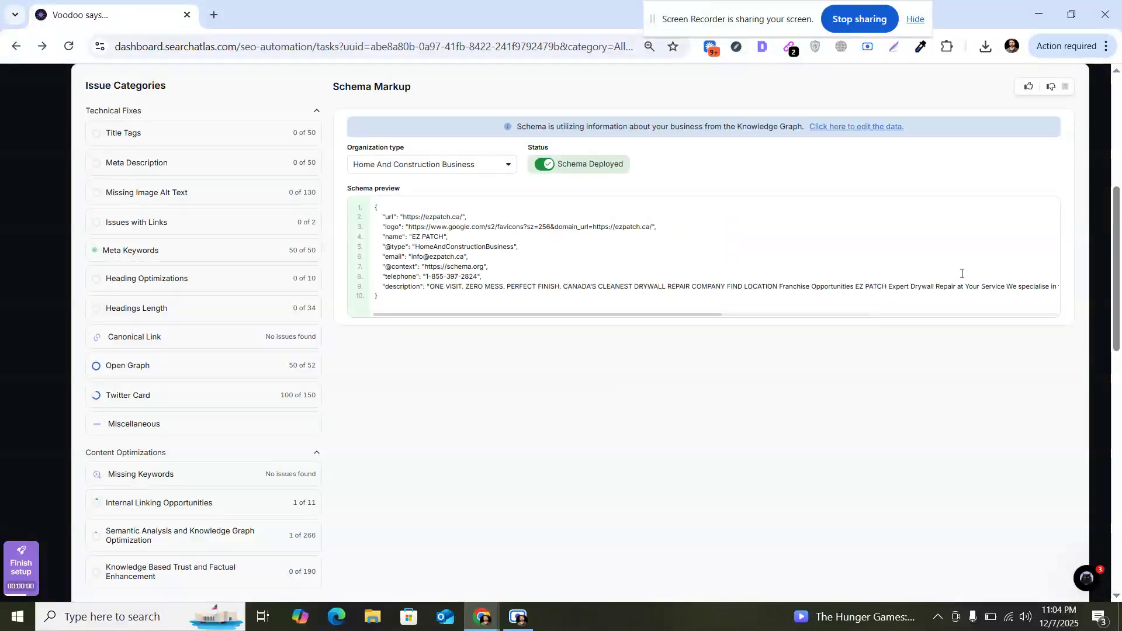
left_click_drag(1117, 225, 1117, 108)
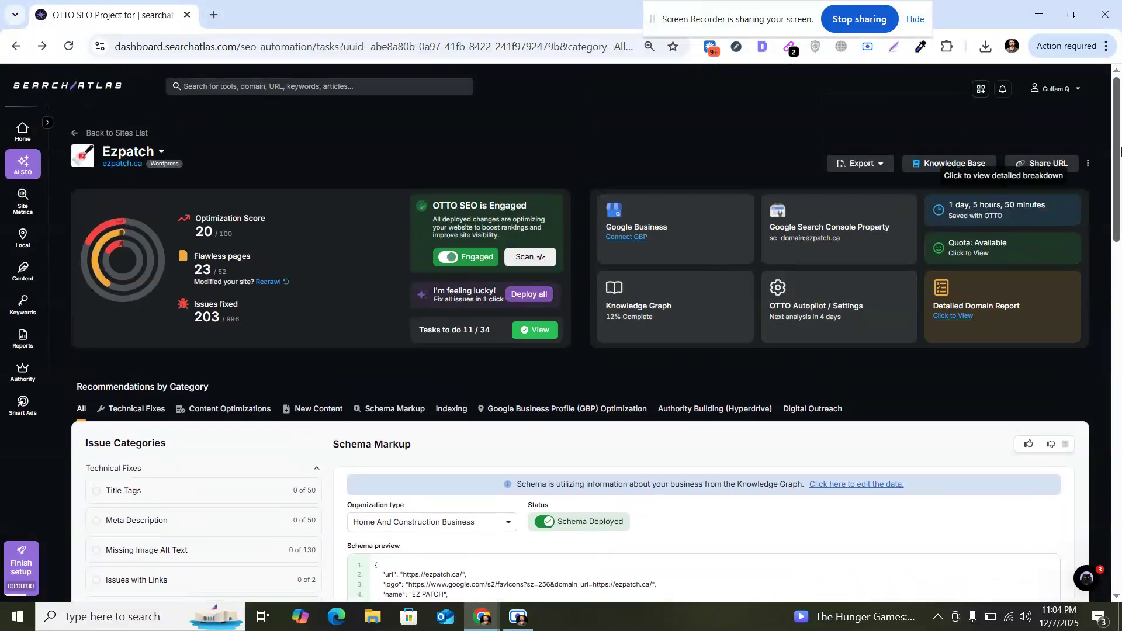
scroll(608, 305, "down", 4)
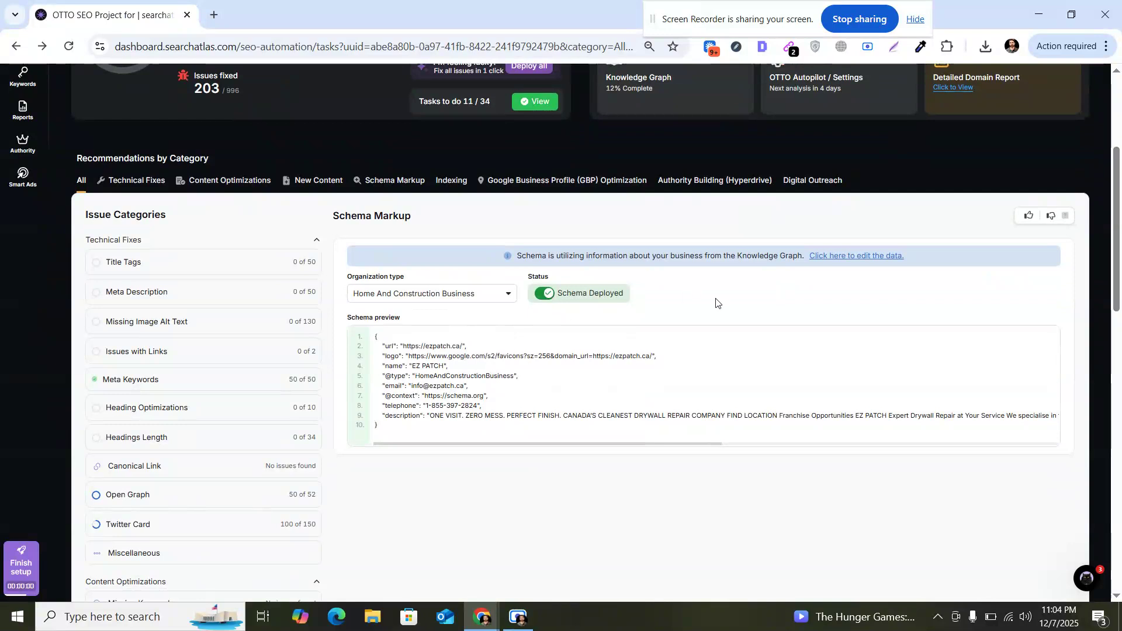
scroll(1082, 270, "down", 10)
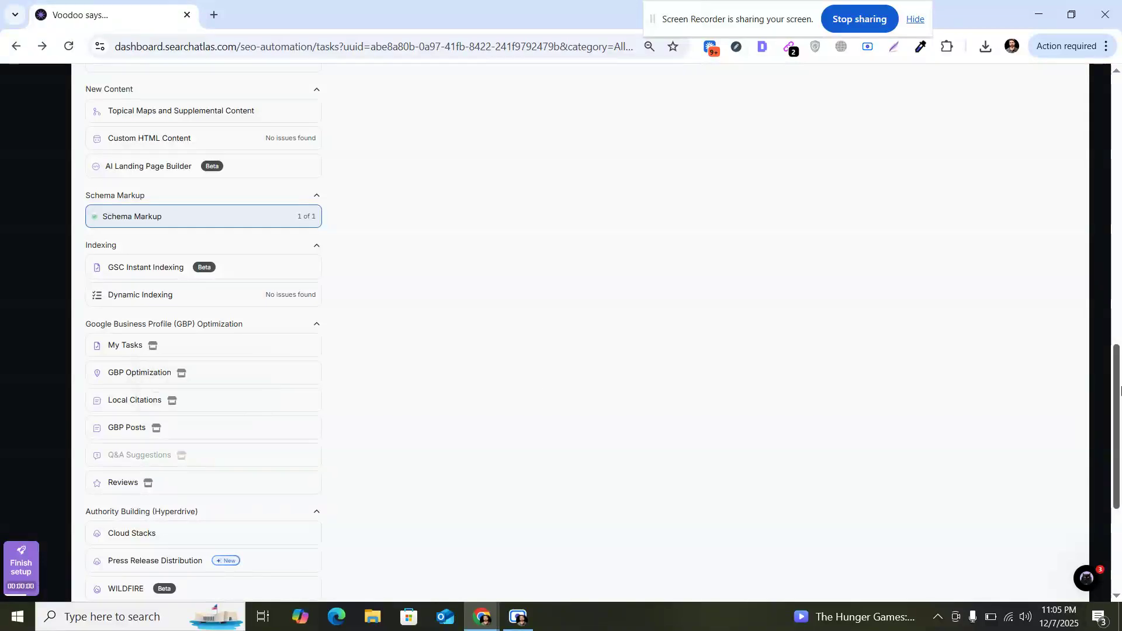
left_click_drag(1121, 392, 1121, 120)
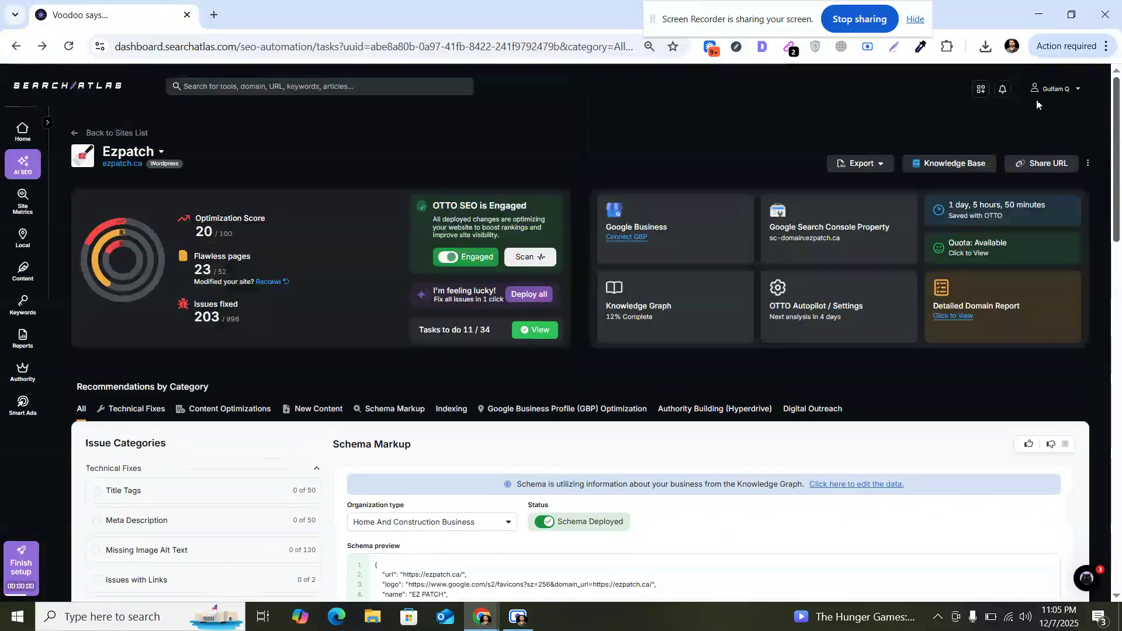
Step: Switch the project to the bryanexhaust.com site and scroll through its Title Tags issues
left_click(162, 153)
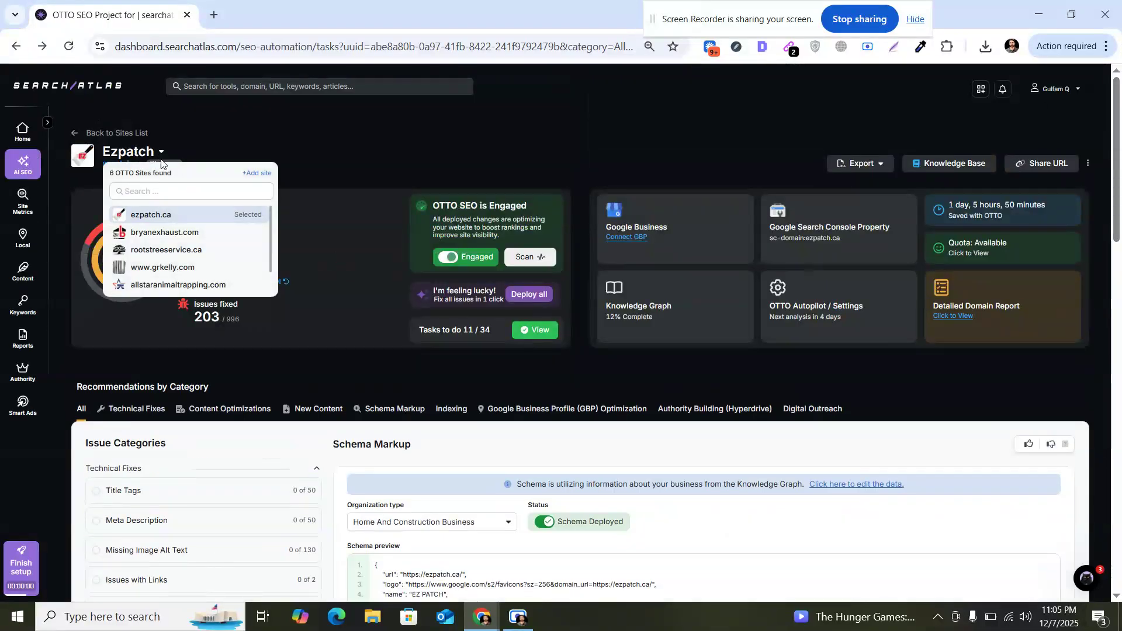
left_click(157, 235)
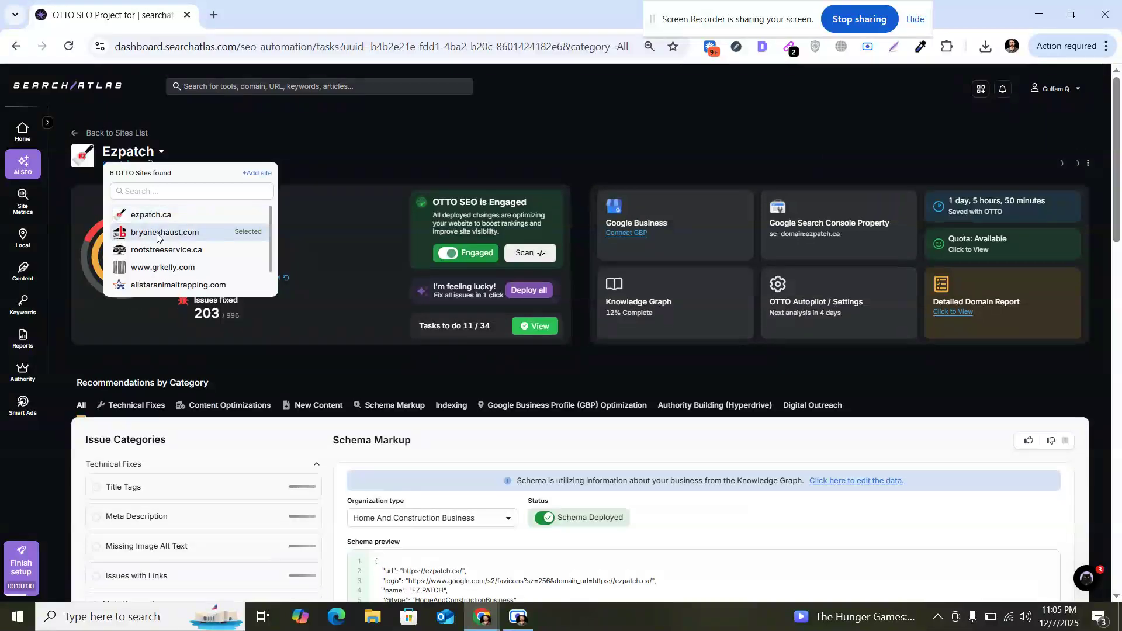
left_click_drag(1116, 140, 1117, 424)
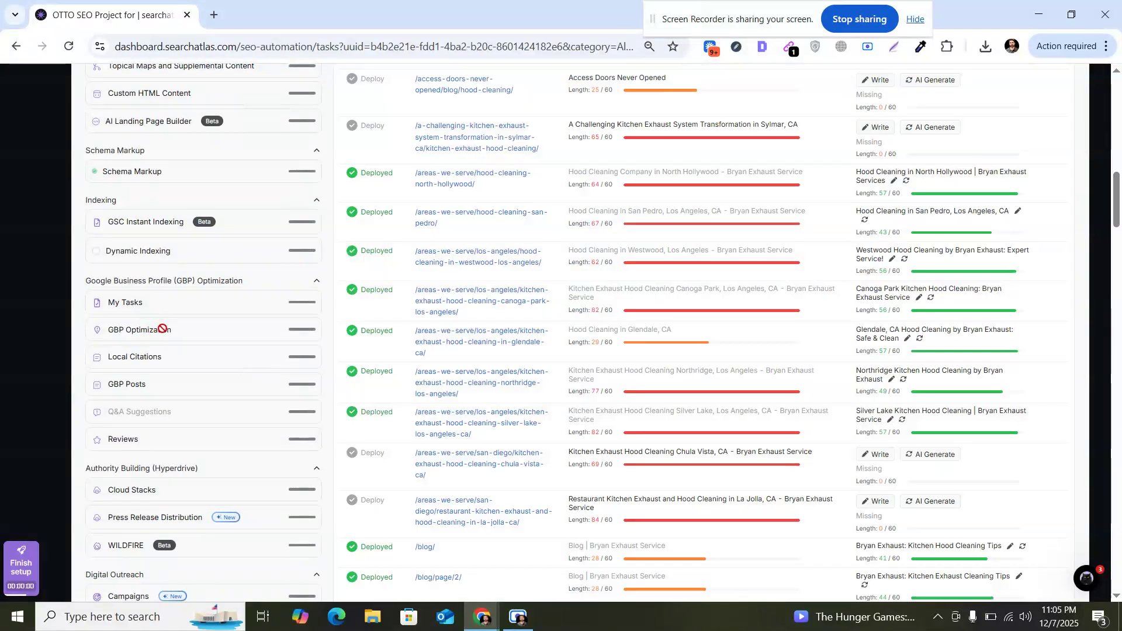
scroll(162, 329, "up", 10)
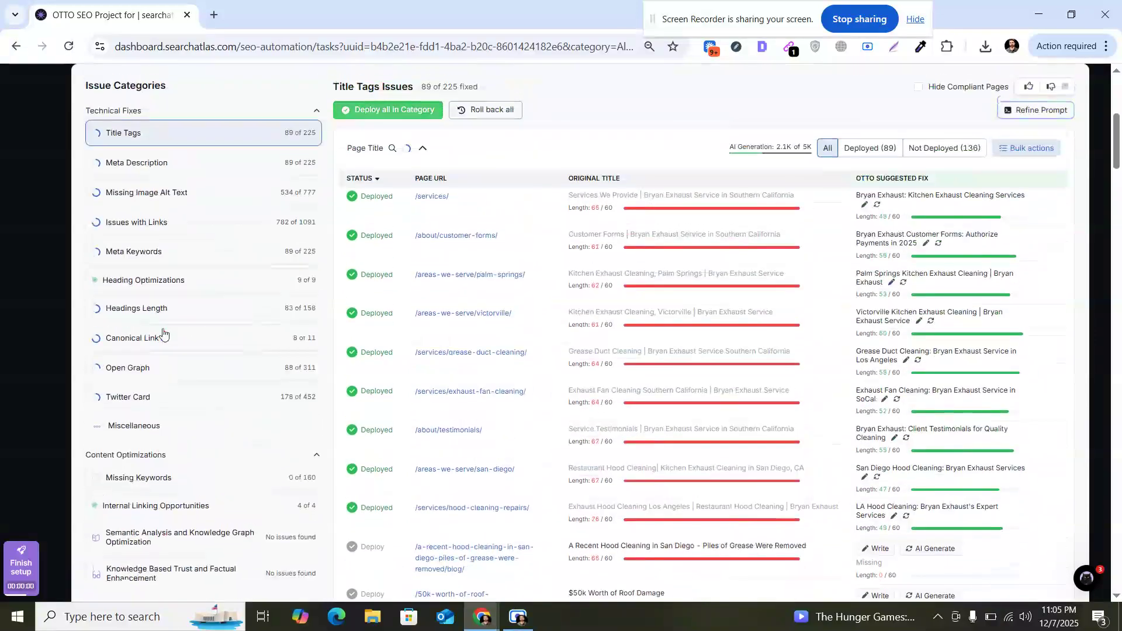
left_click_drag(1121, 190, 1121, 386)
Step: Open GBP Optimization and review the business profile fields from reviews down to social URLs
left_click(252, 263)
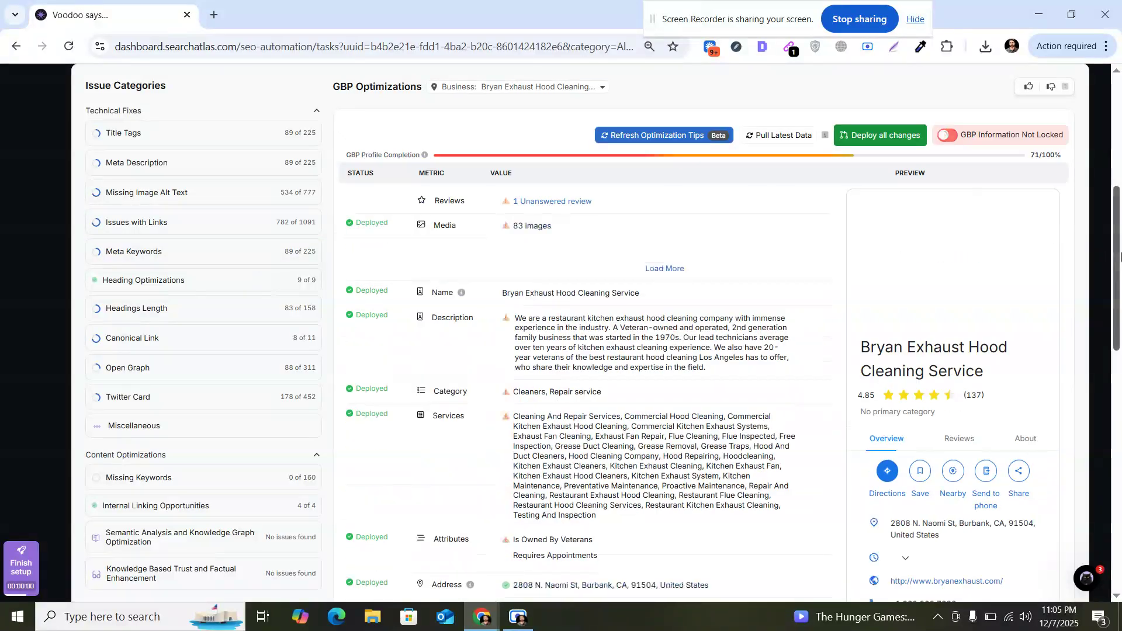
left_click_drag(1119, 262, 1121, 449)
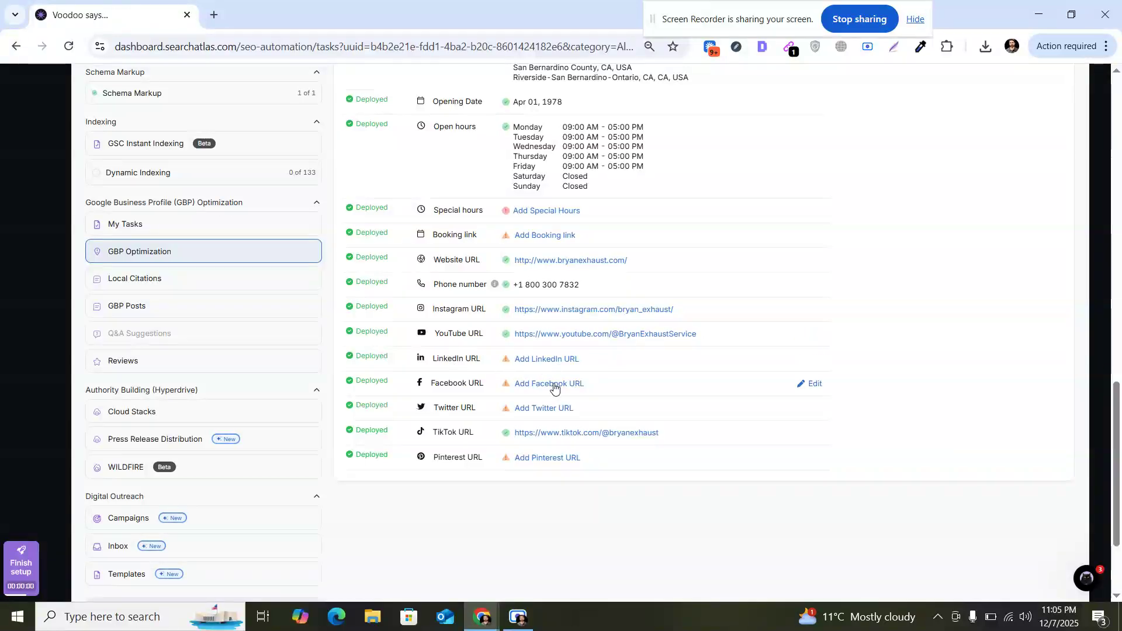
left_click_drag(1118, 498, 1120, 340)
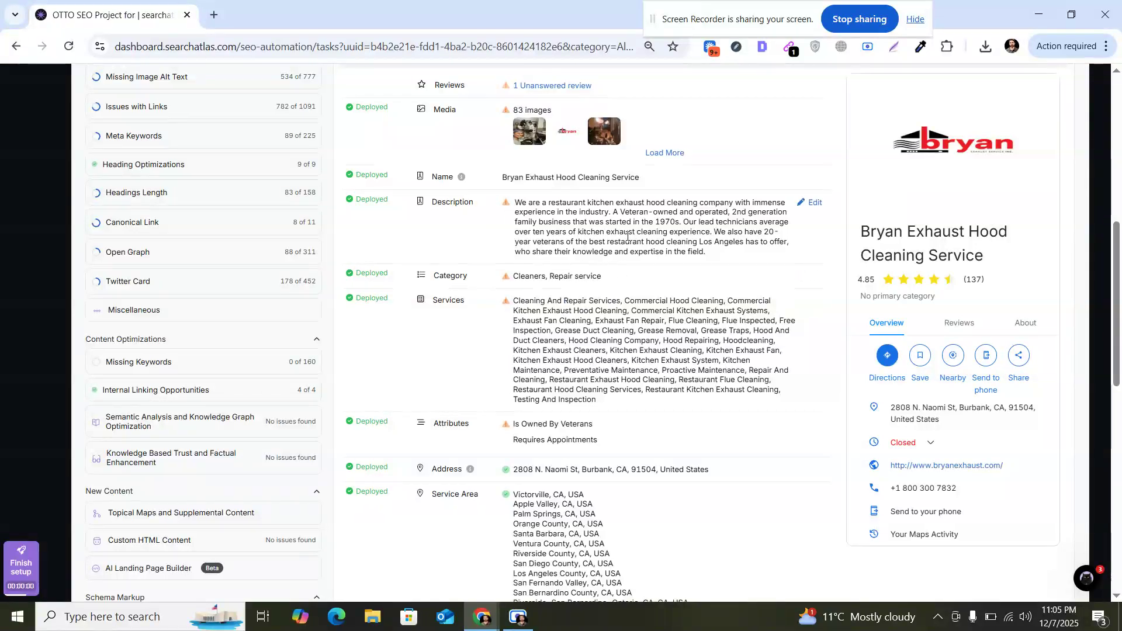
left_click_drag(1121, 326, 1121, 280)
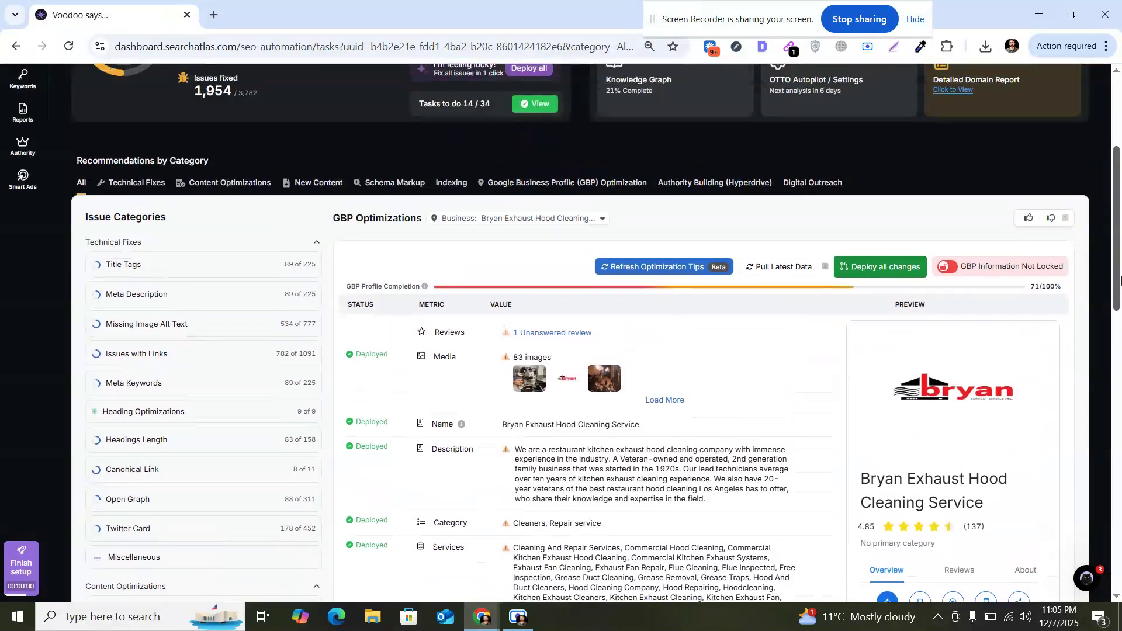
left_click_drag(1120, 280, 1121, 518)
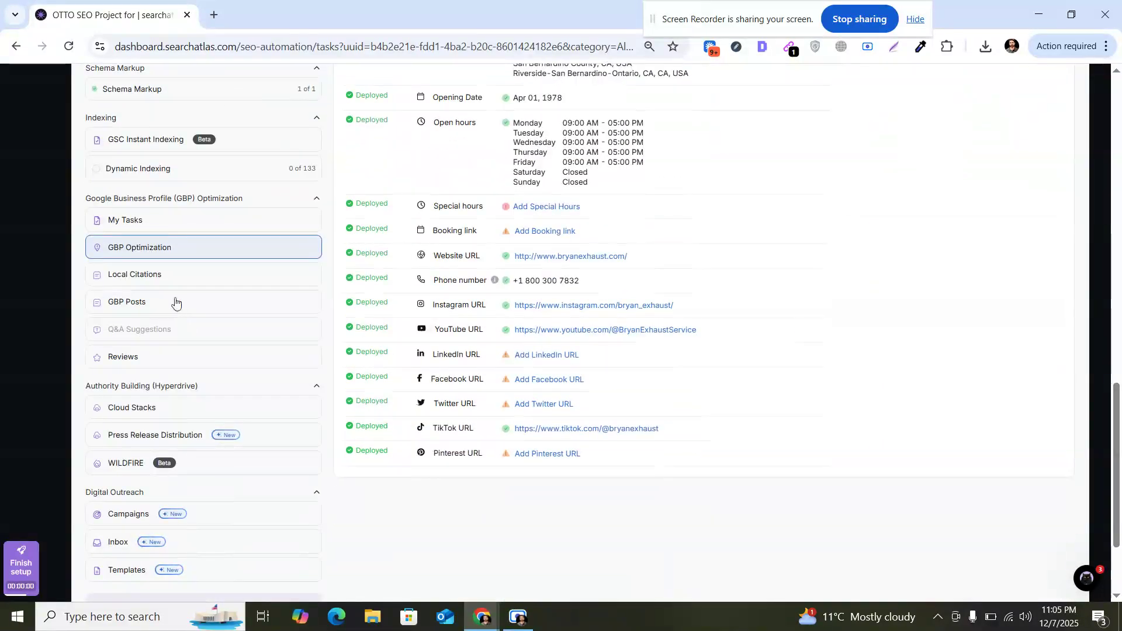
Step: Review the Local Citations and GBP Posts categories for the Bryan Exhaust business
left_click(189, 267)
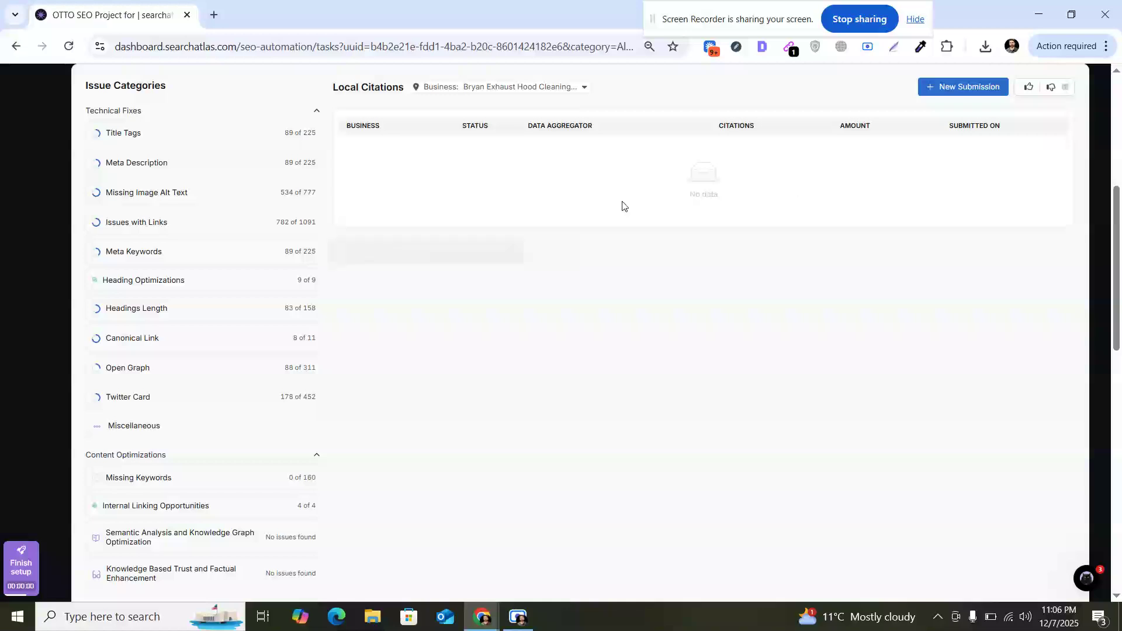
left_click_drag(1121, 221, 1120, 475)
left_click(244, 186)
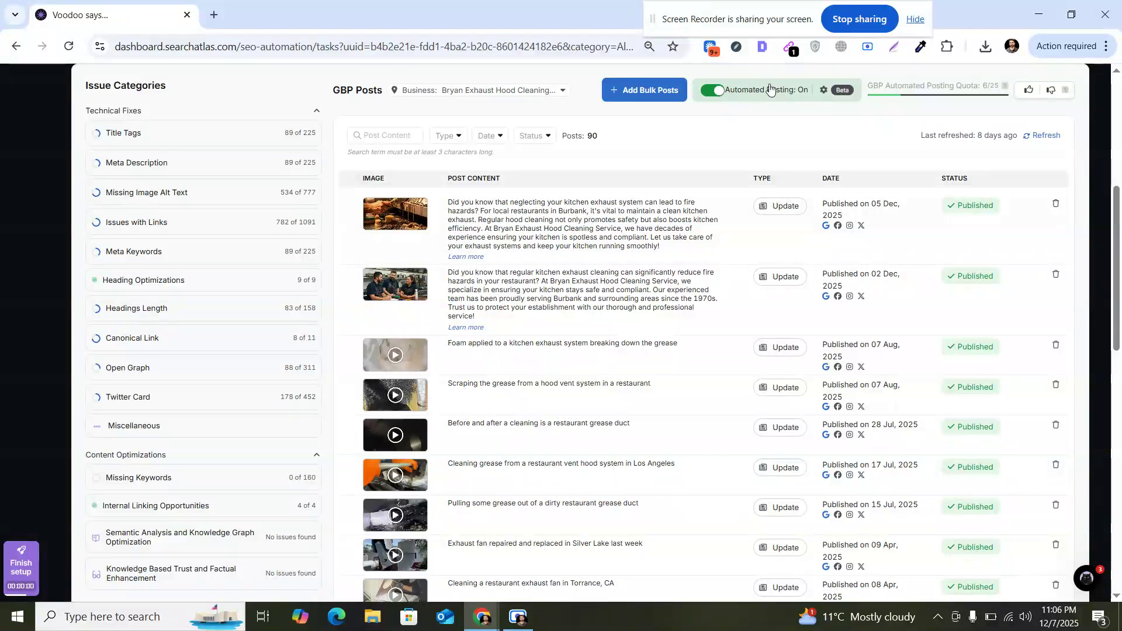
Step: Review the Automate GBP Posting settings dialog and close it without changes
left_click(823, 91)
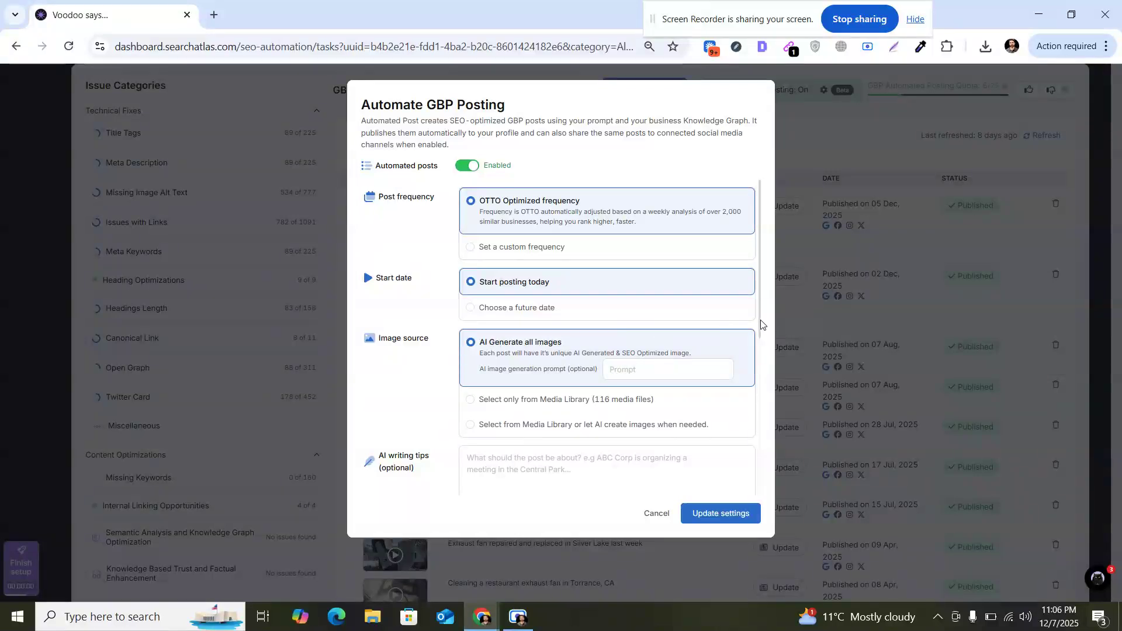
left_click_drag(763, 328, 762, 439)
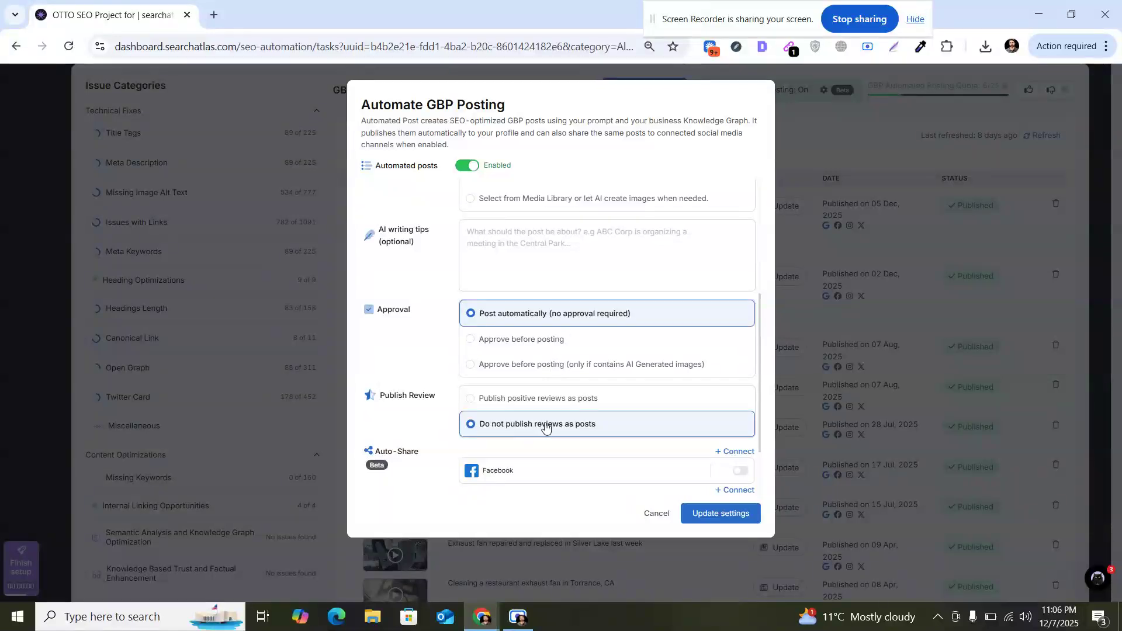
left_click(654, 514)
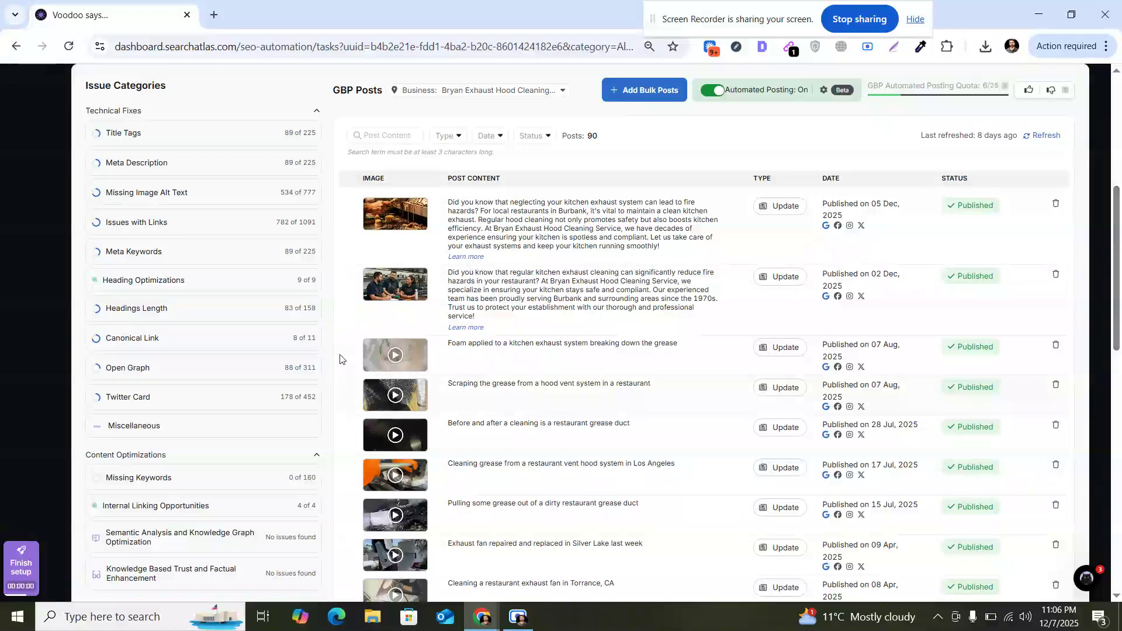
left_click_drag(1120, 247, 1120, 433)
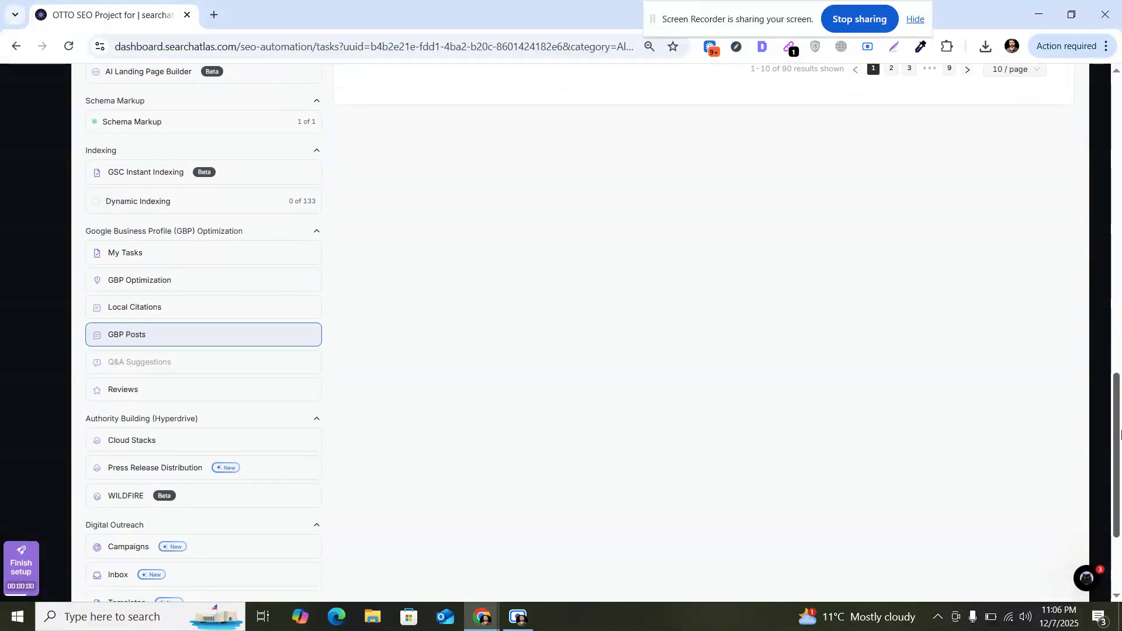
Step: Open the Reviews category and view the Bryan Exhaust business reviews and replies
left_click(268, 401)
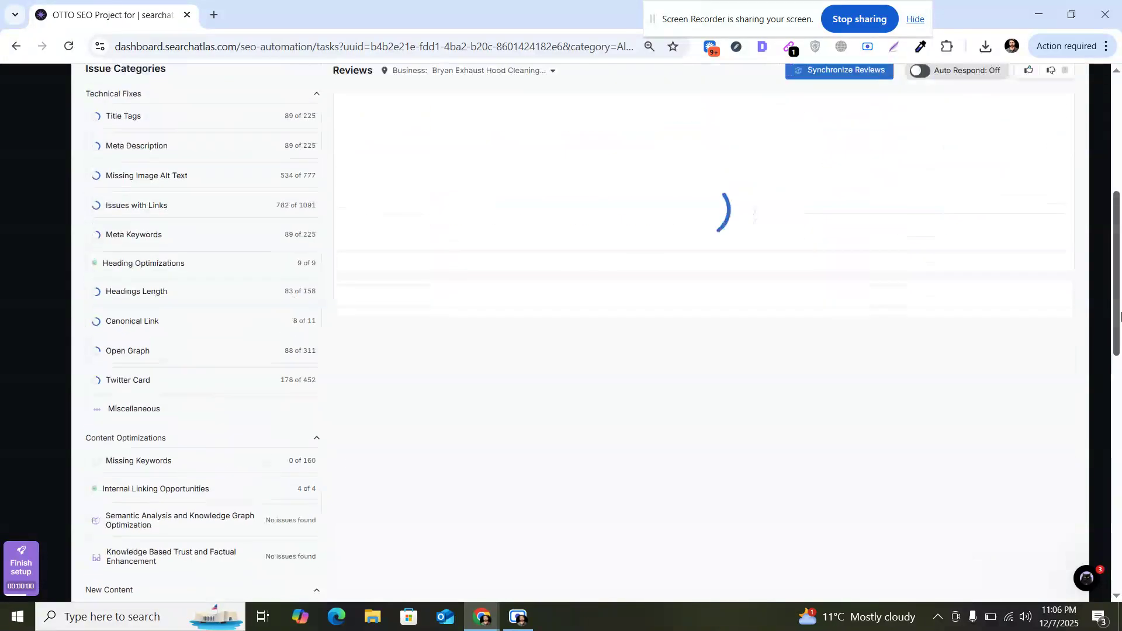
left_click_drag(1120, 257, 1120, 234)
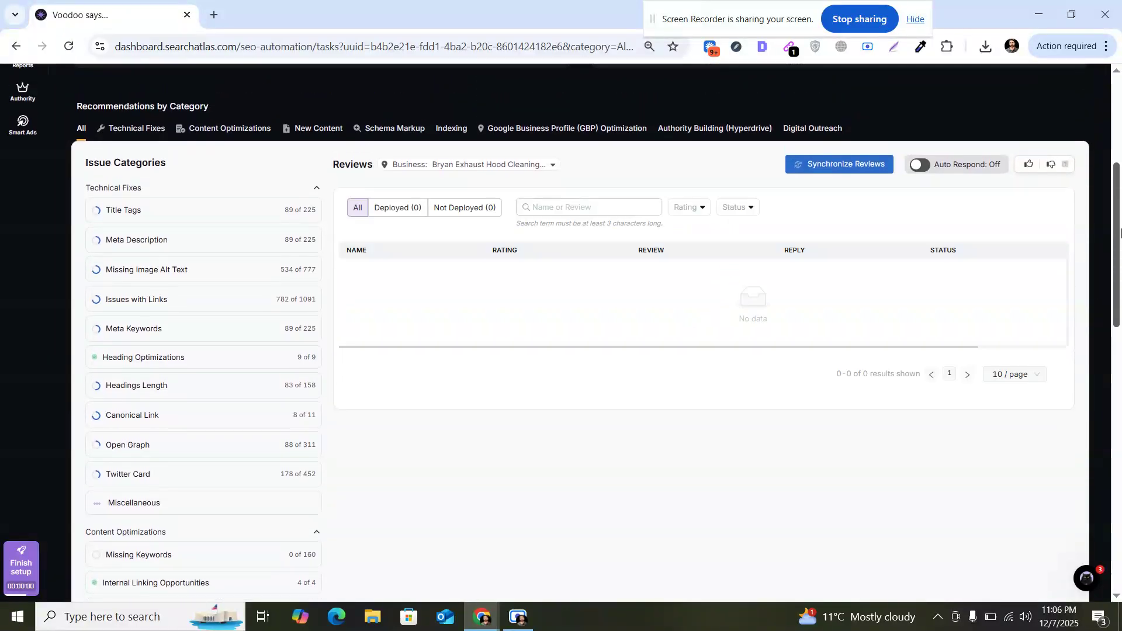
Step: Open the Auto Respond to reviews settings dialog and close it without changes
left_click(921, 165)
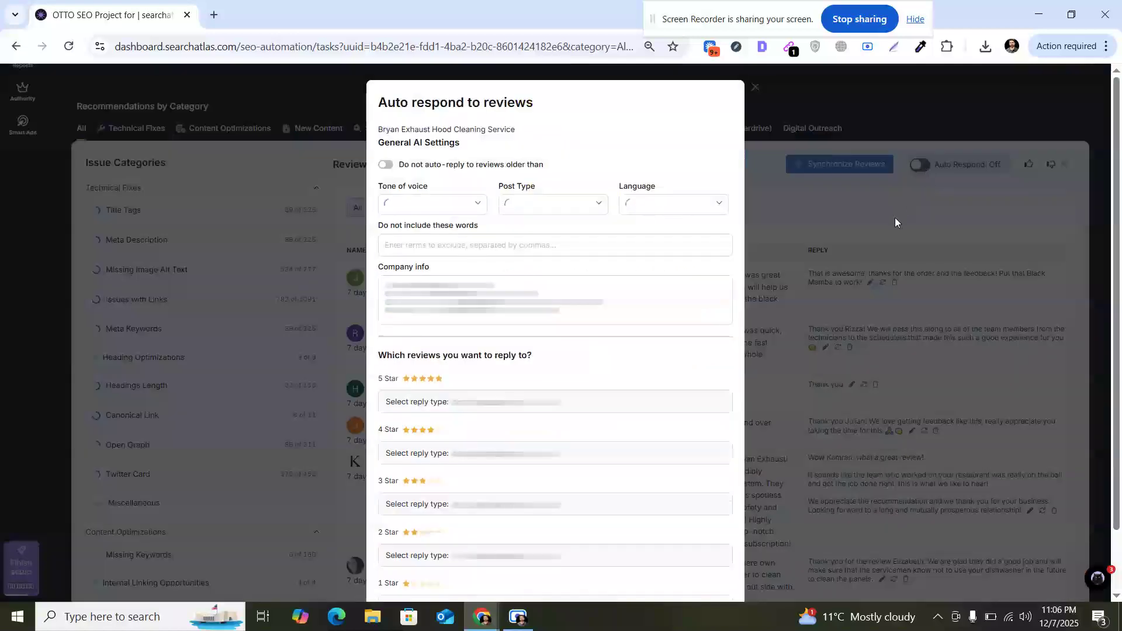
left_click(780, 157)
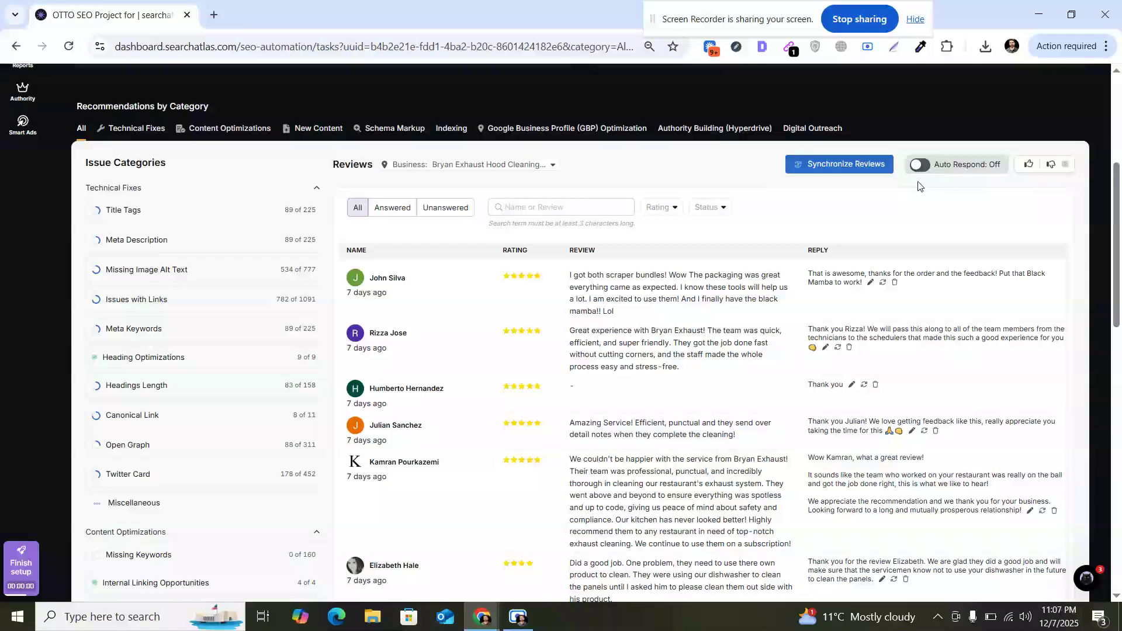
Step: Open the Press Release Distribution category under Authority Building and scroll through the category list
left_click_drag(1116, 199, 1116, 468)
left_click(259, 309)
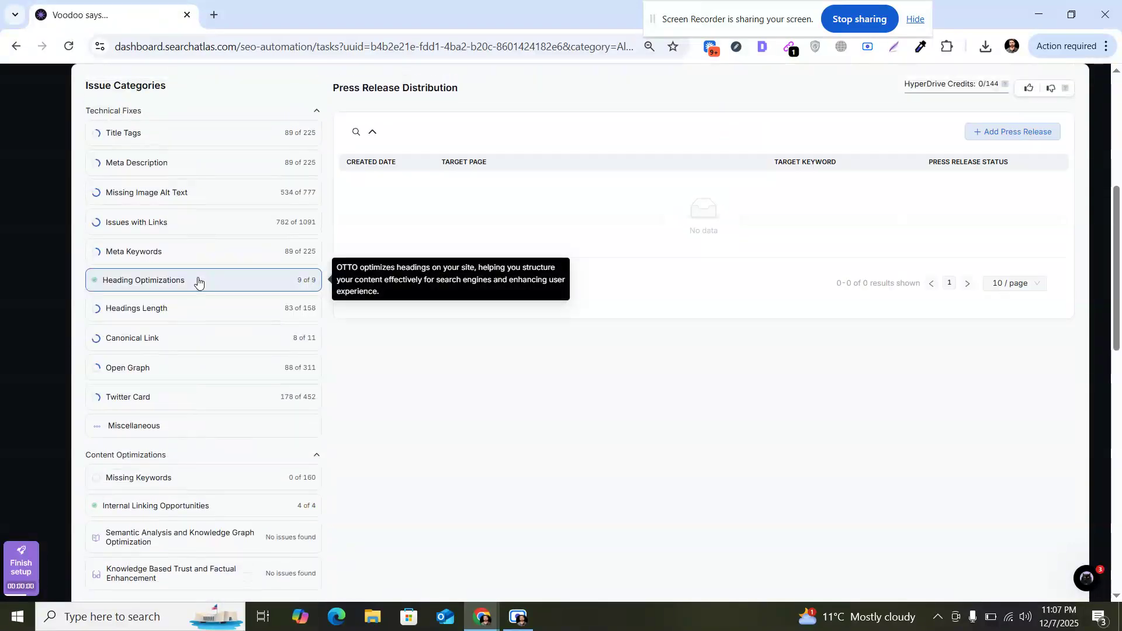
left_click_drag(1119, 197, 1118, 399)
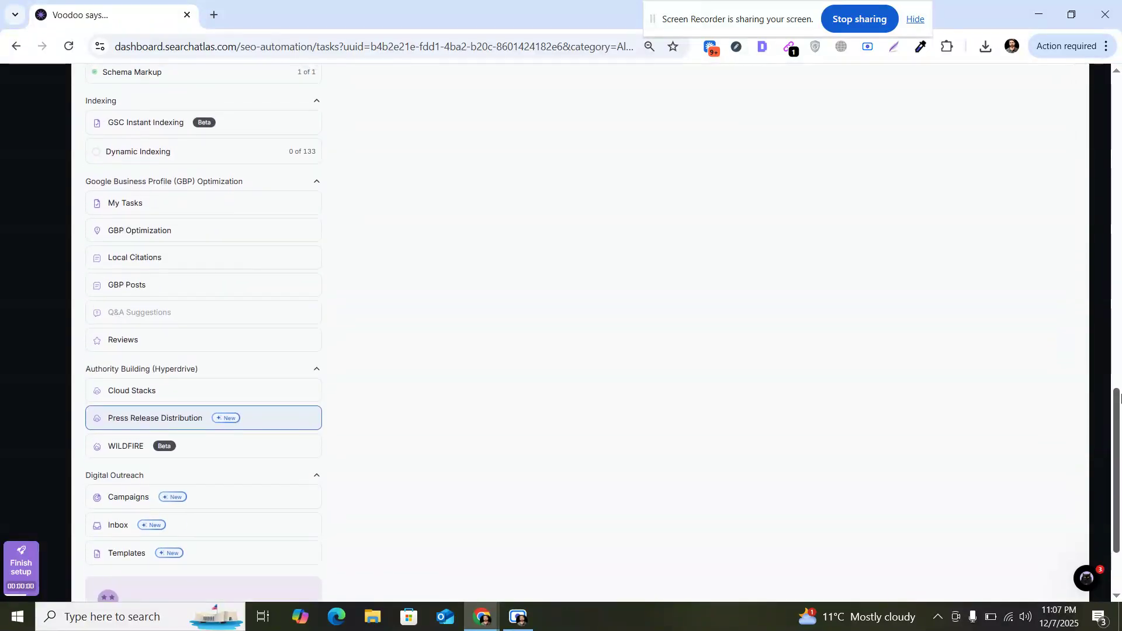